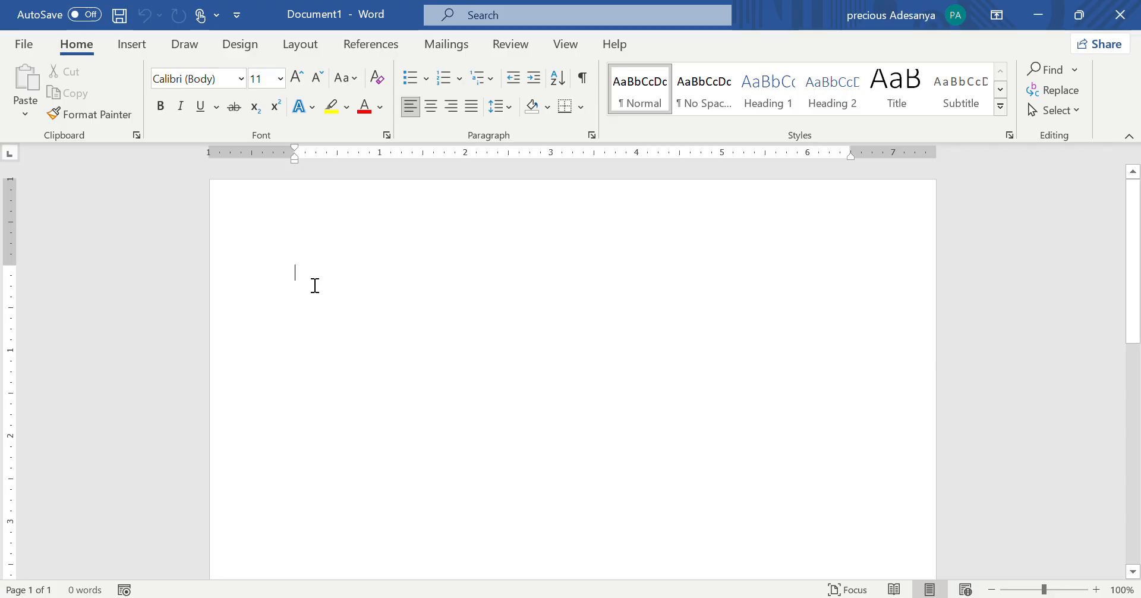
- Leave the file view and return to the Home tab of the blank Document1
click(23, 45)
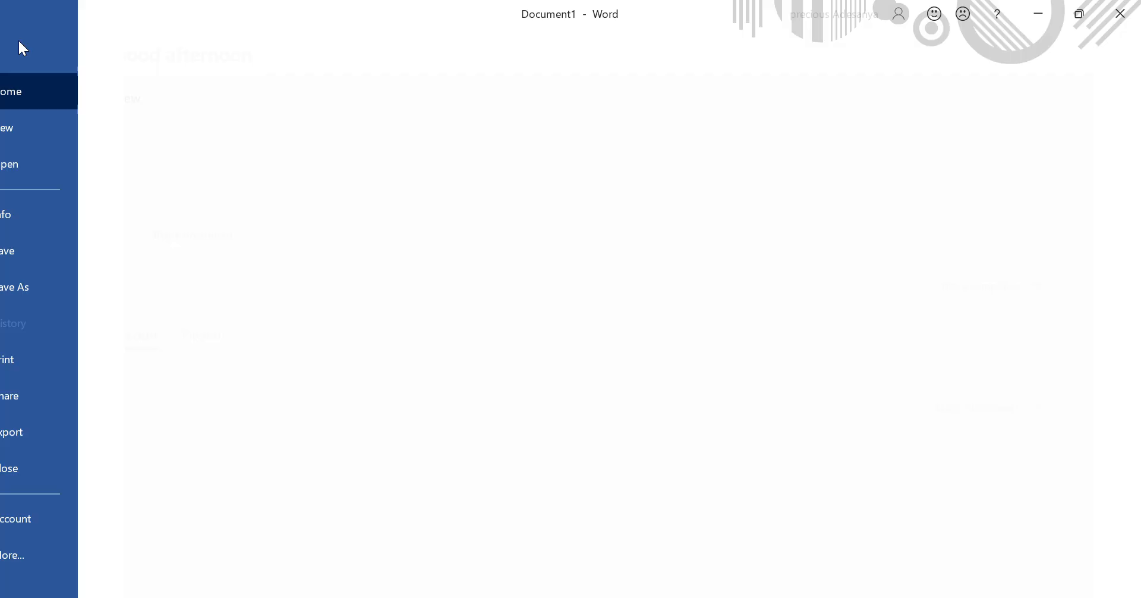
click(31, 50)
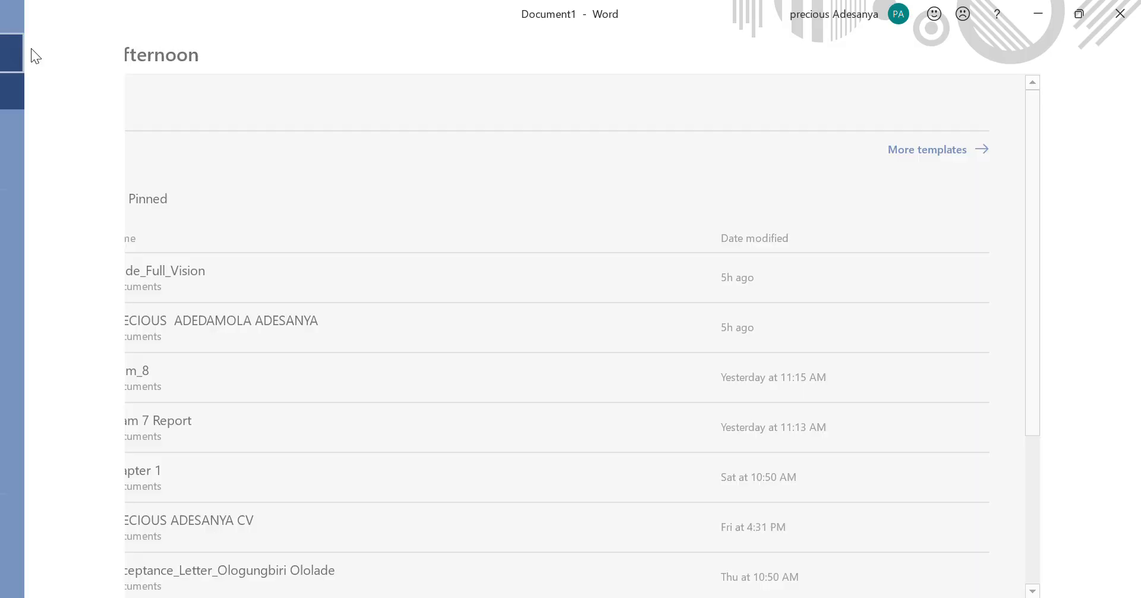
click(31, 50)
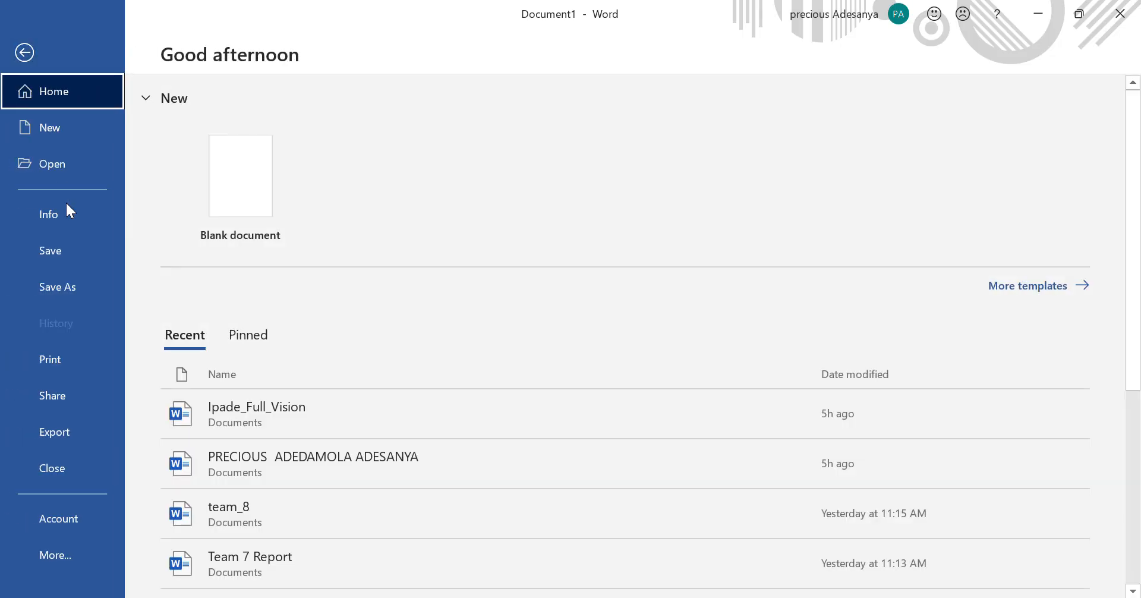
click(23, 51)
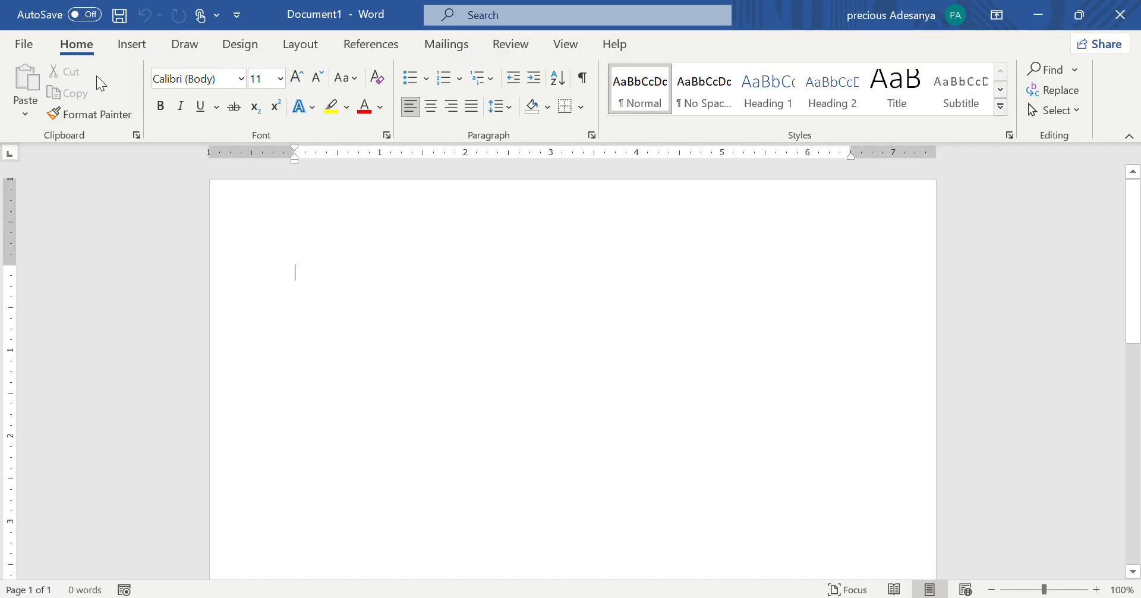
click(114, 43)
click(78, 47)
- Browse the font list and close it, keeping Calibri (Body), then click into the page
click(240, 79)
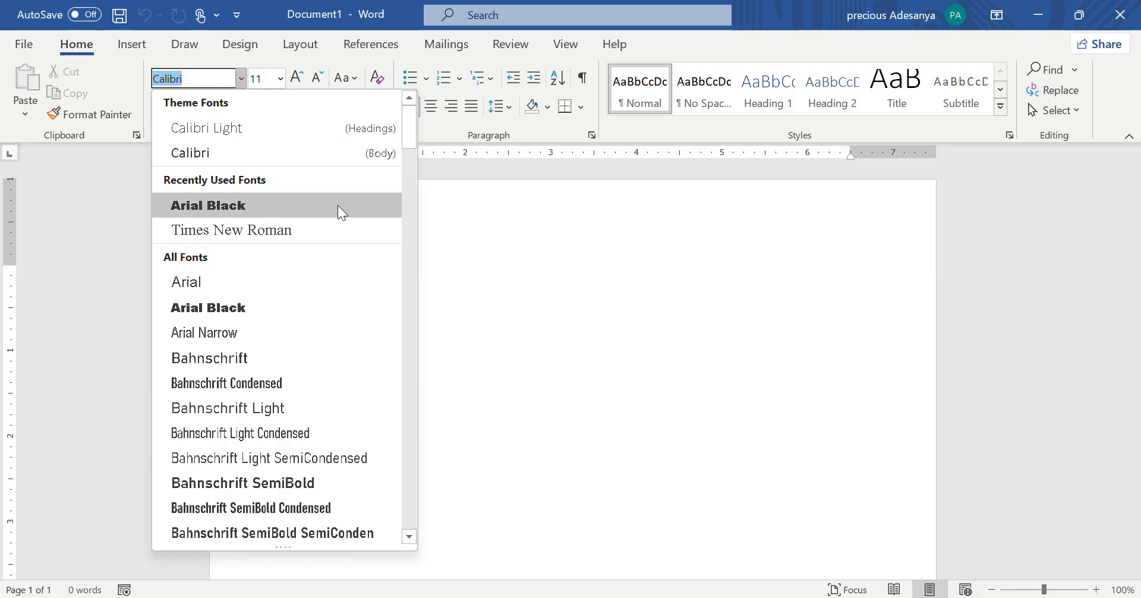
click(559, 226)
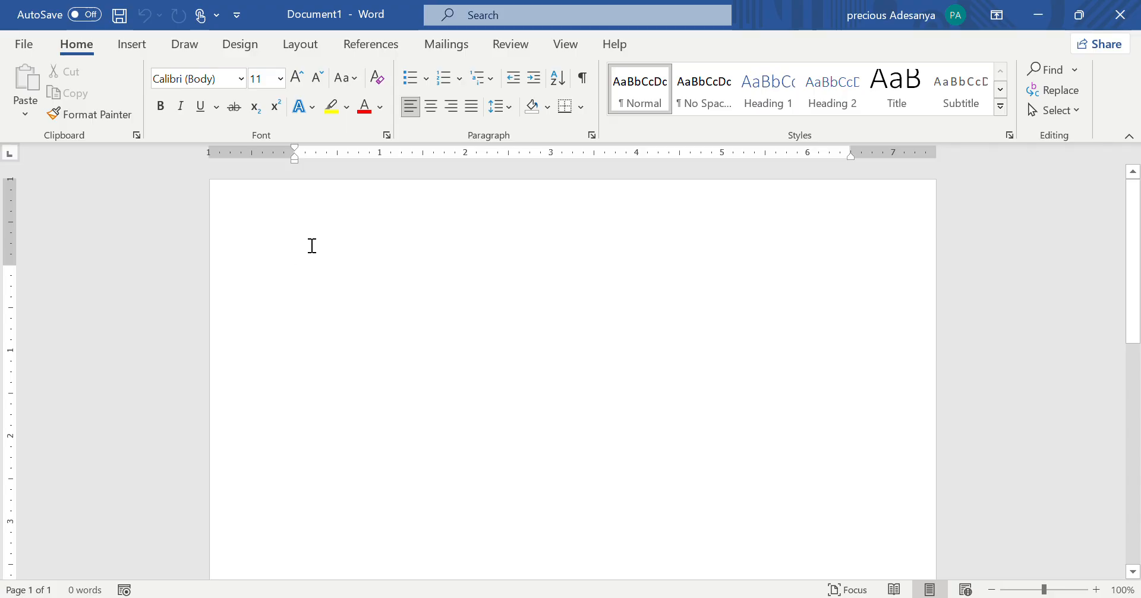
click(241, 78)
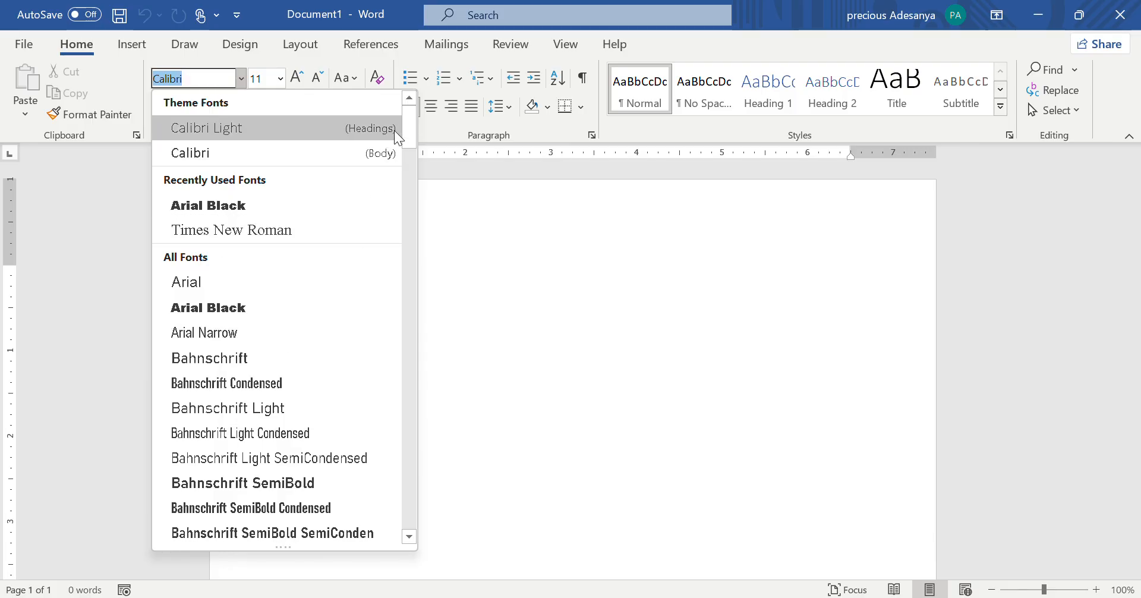
scroll(408, 130, down, 1)
scroll(389, 226, down, 3)
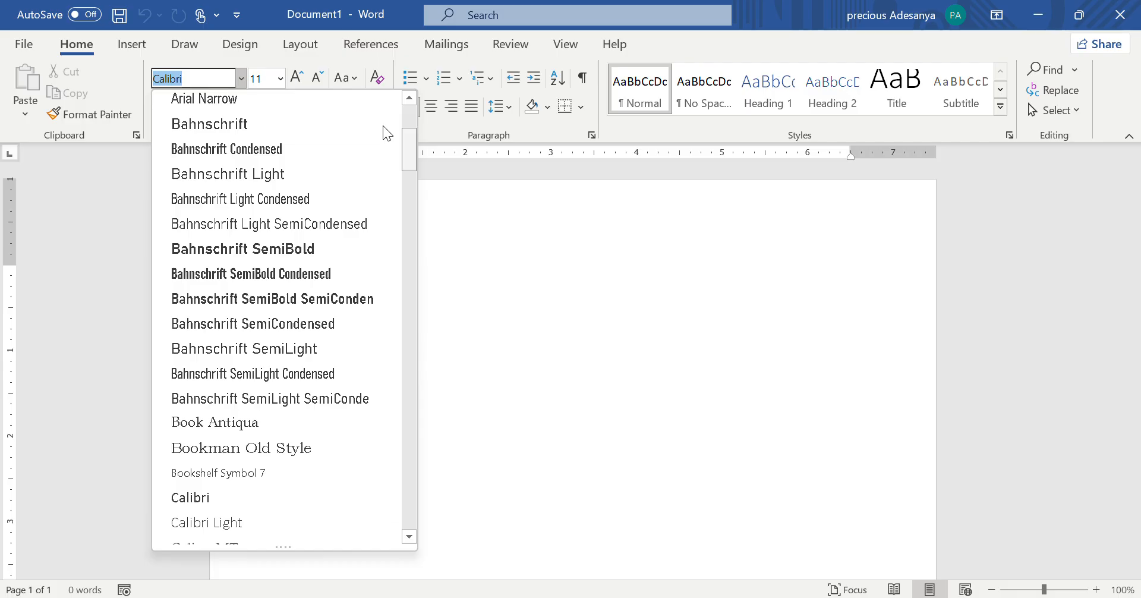
scroll(383, 126, up, 4)
click(471, 270)
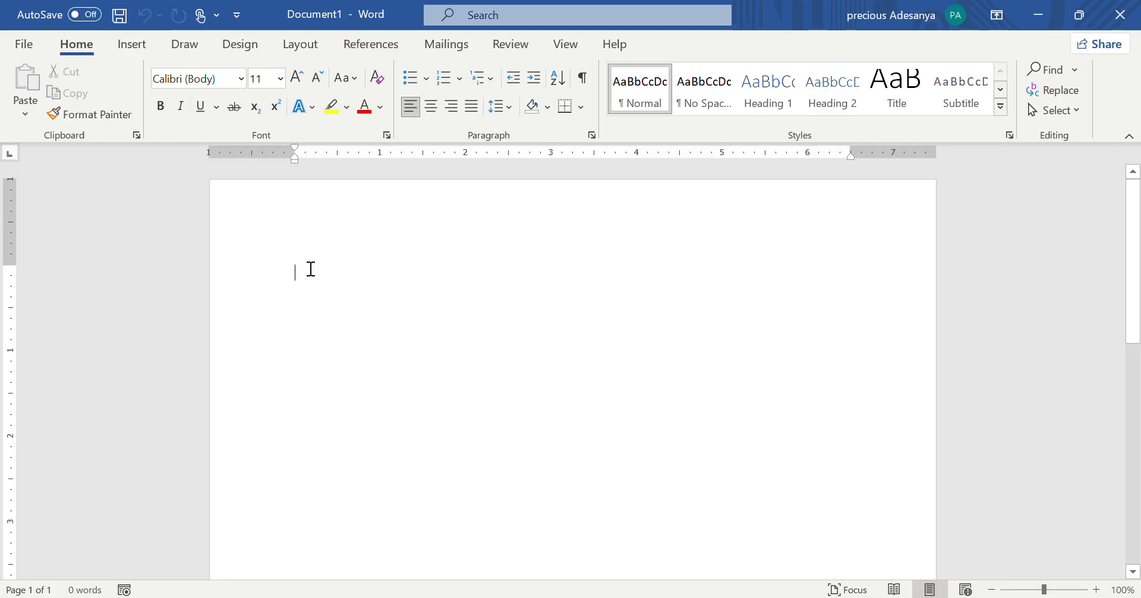
- Type the sentence 'My name is' followed by the author's full name
text(My n)
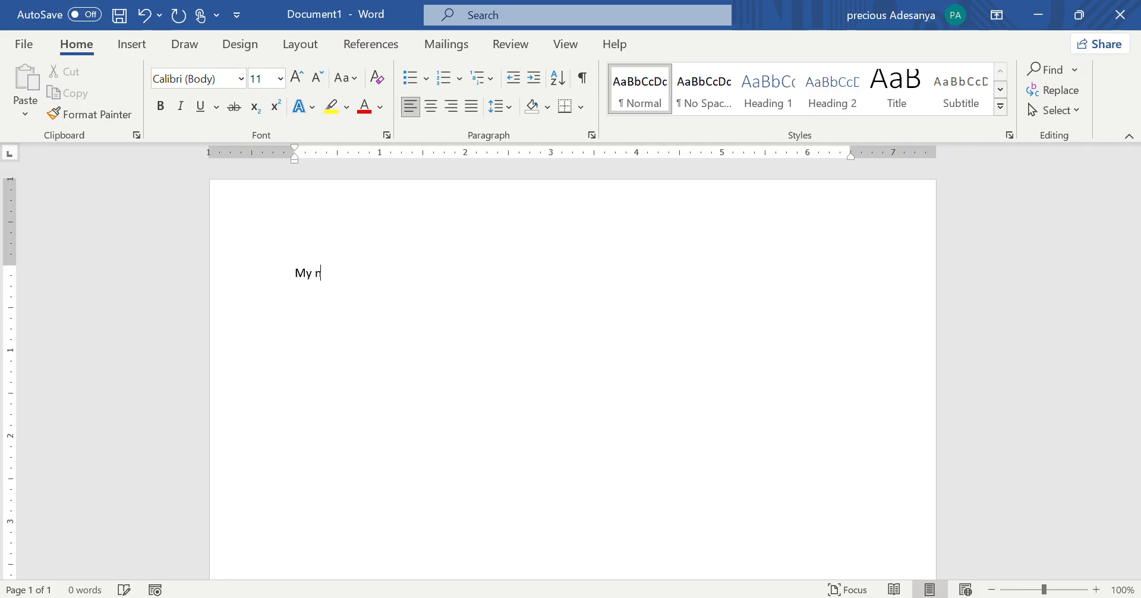
text(ame is )
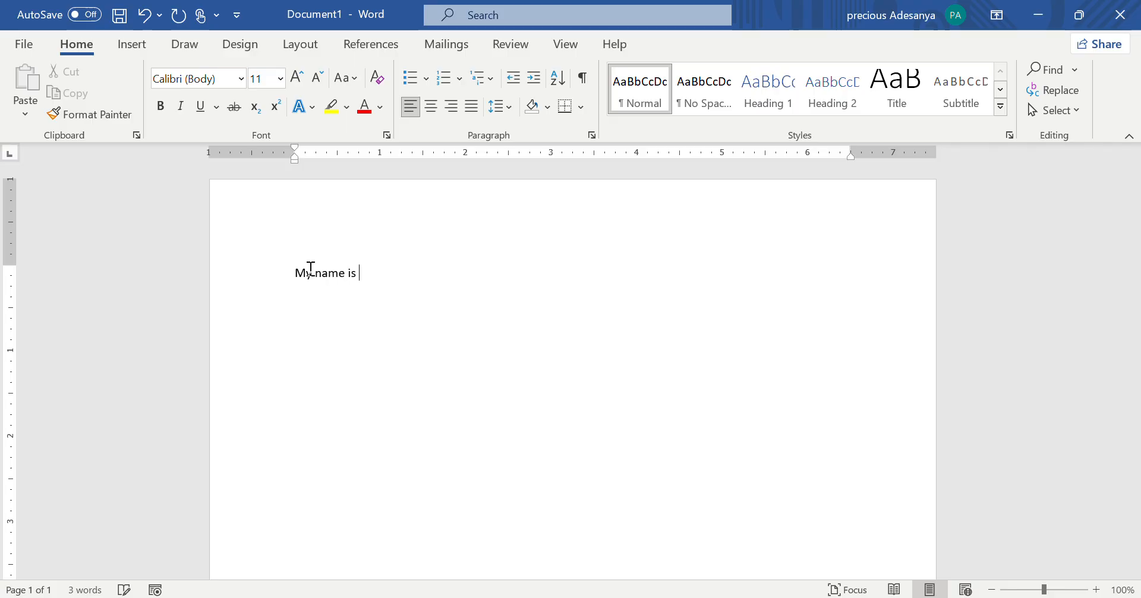
text(Precious Adesanya)
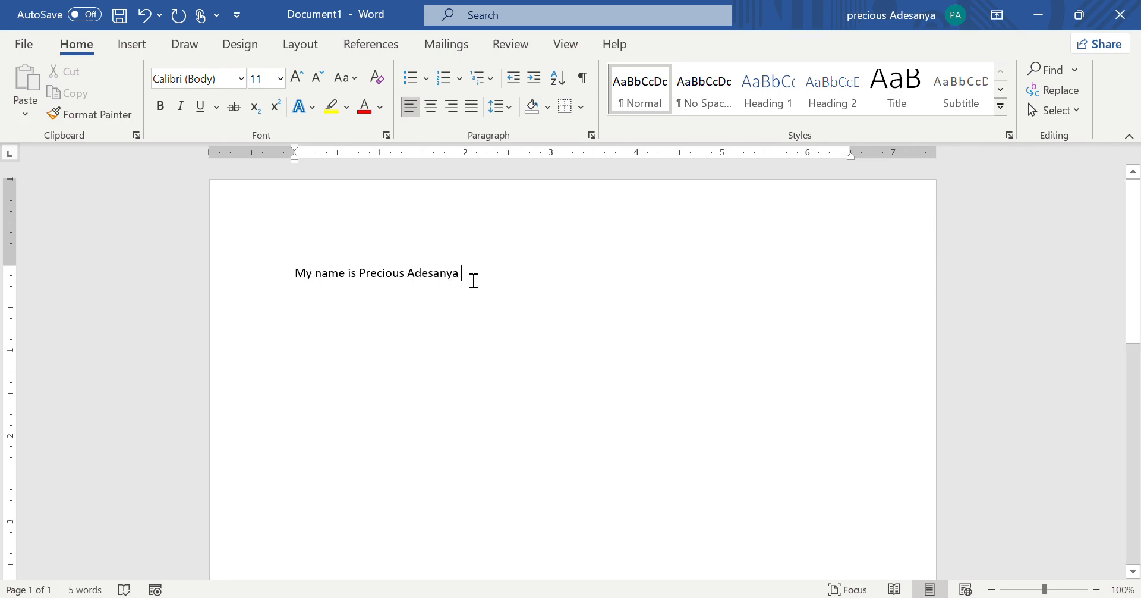
drag(471, 280, 226, 258)
click(540, 295)
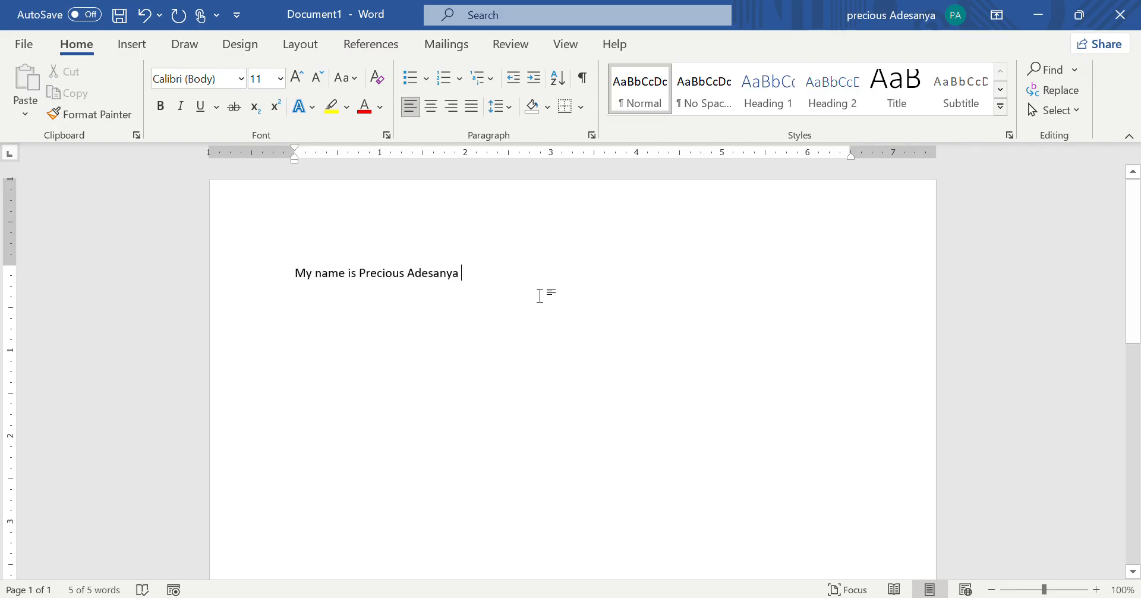
drag(433, 273, 229, 256)
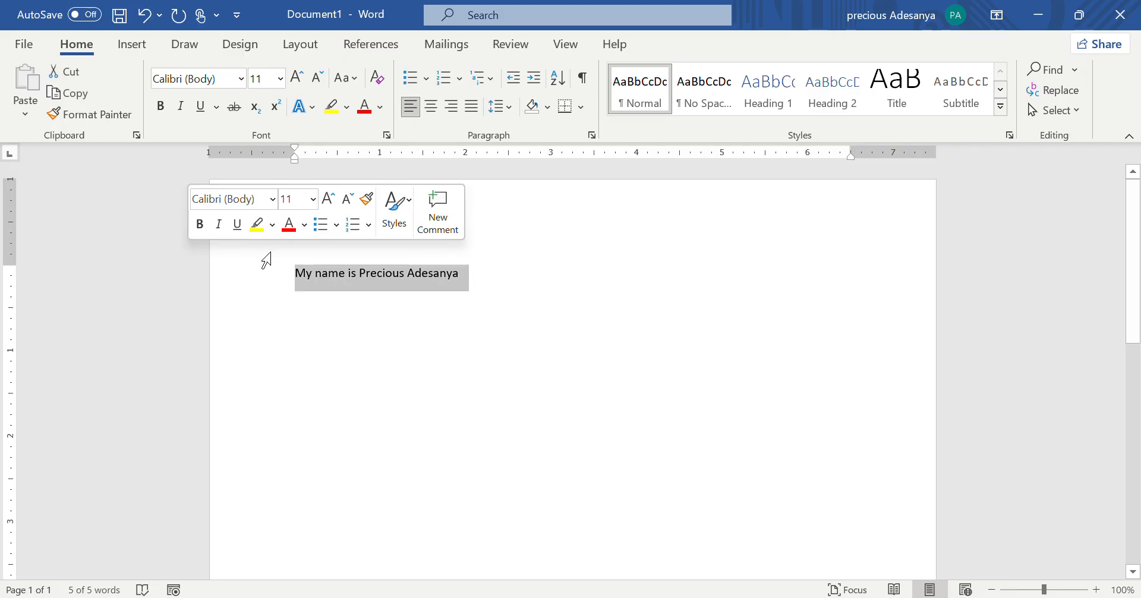
click(535, 329)
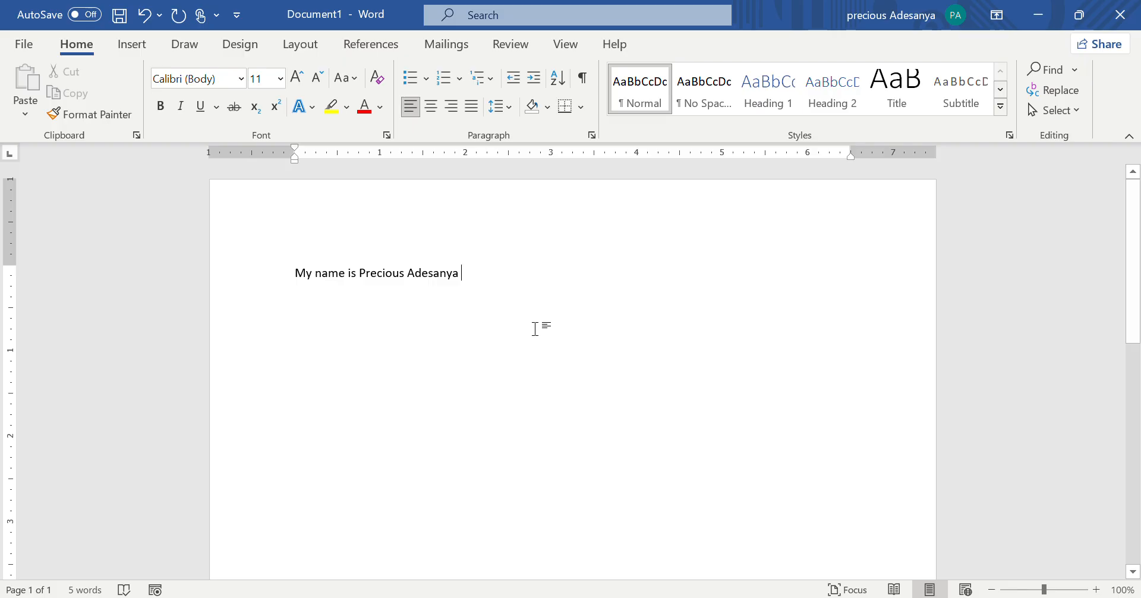
- Copy the name line and paste it twice for three identical lines, then select all three
key(ctrl+a)
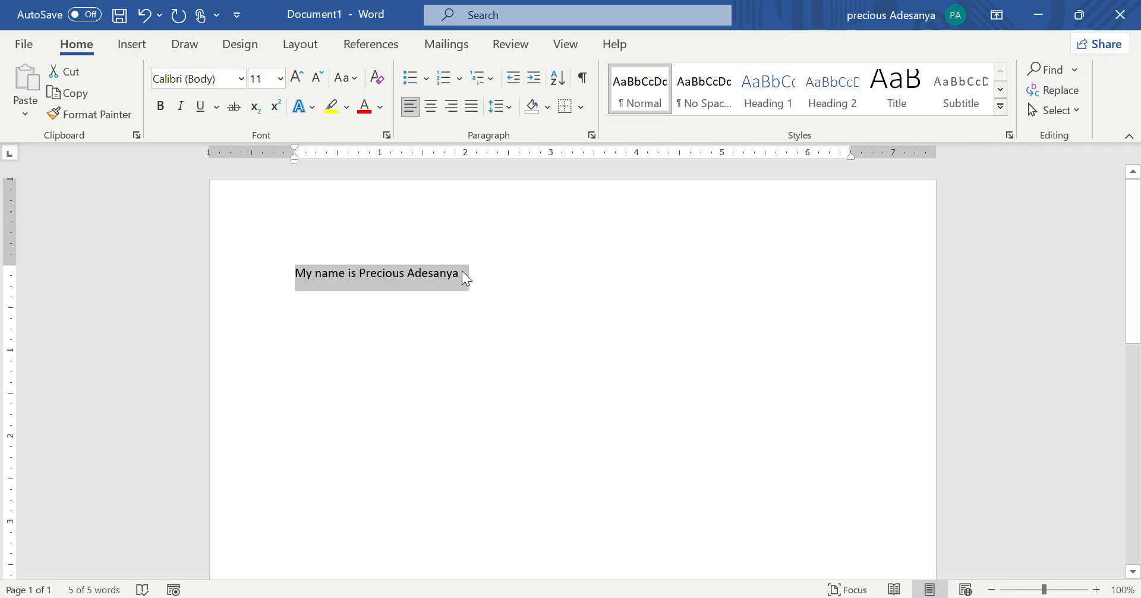
key(ctrl+c)
key(ctrl+v)
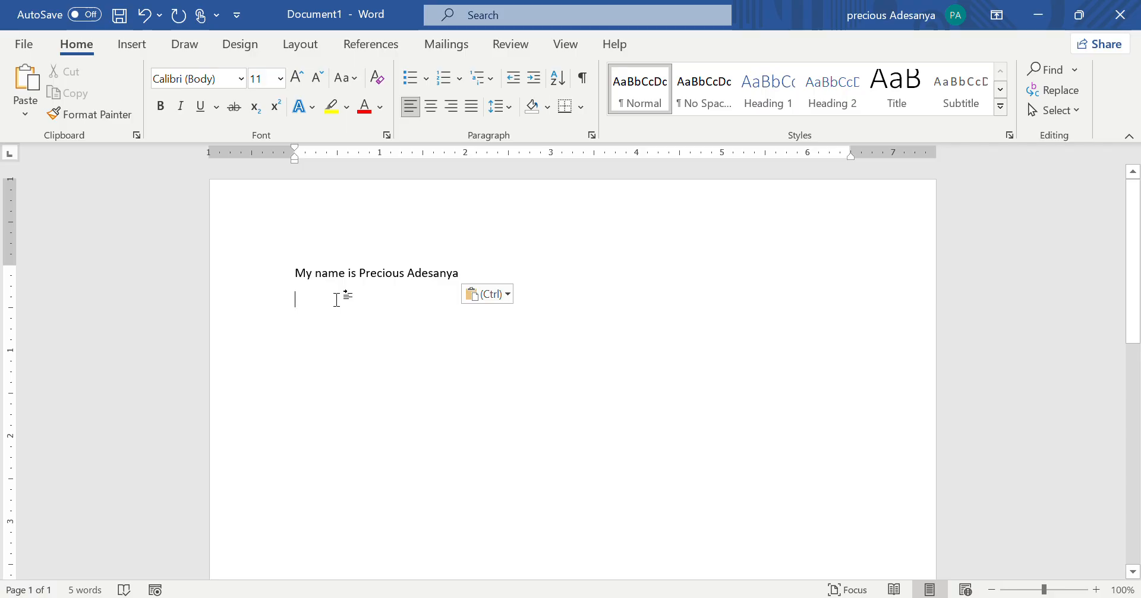
click(465, 271)
drag(442, 271, 267, 265)
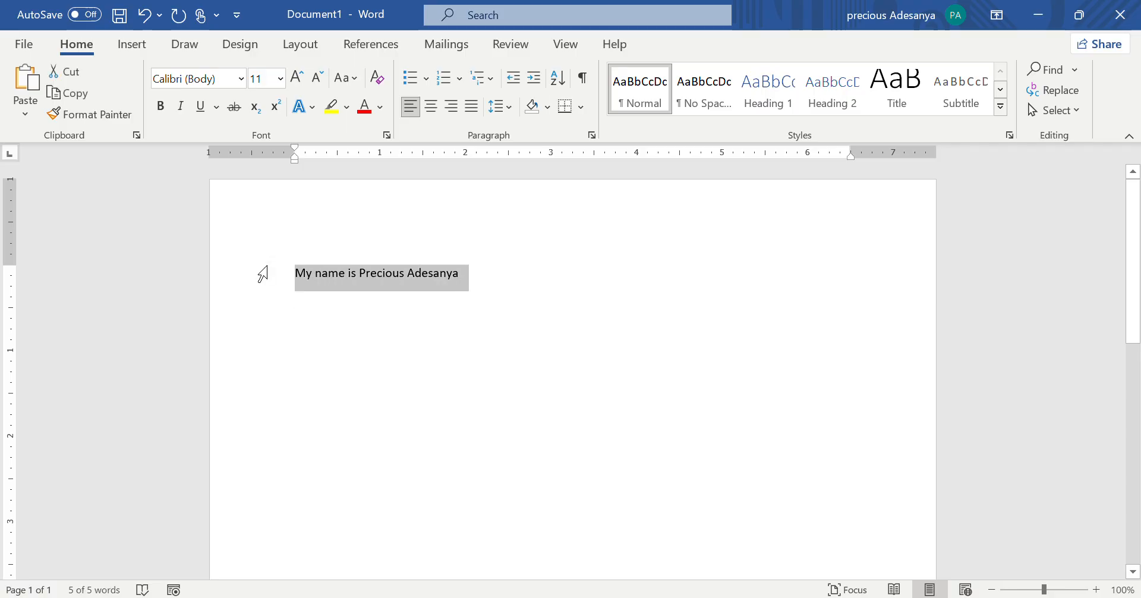
click(316, 309)
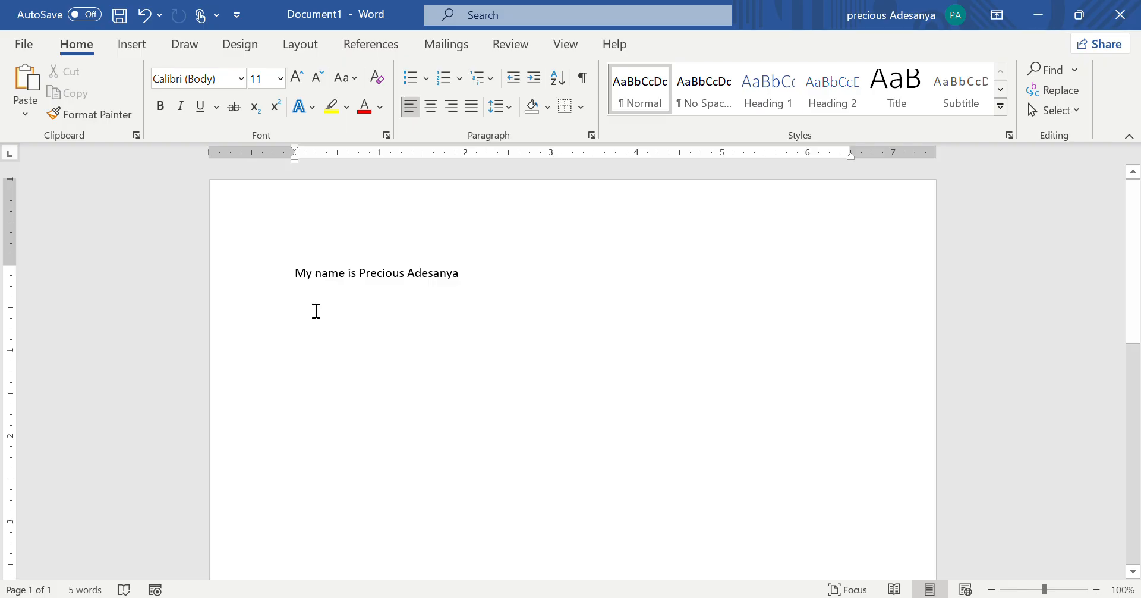
key(ctrl+v)
click(324, 324)
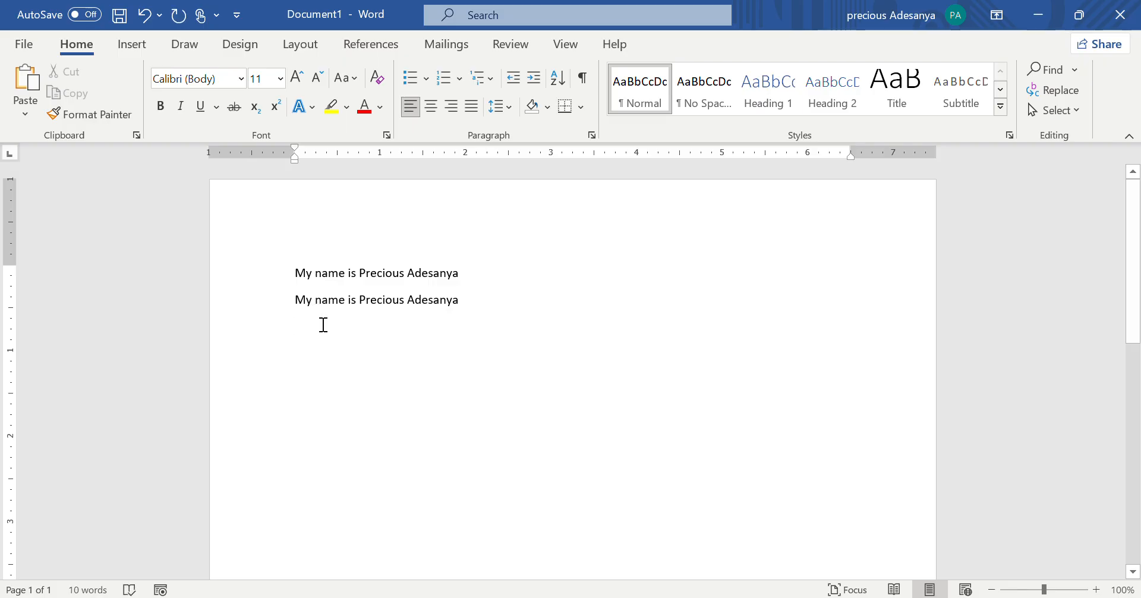
key(ctrl+b)
key(ctrl+v)
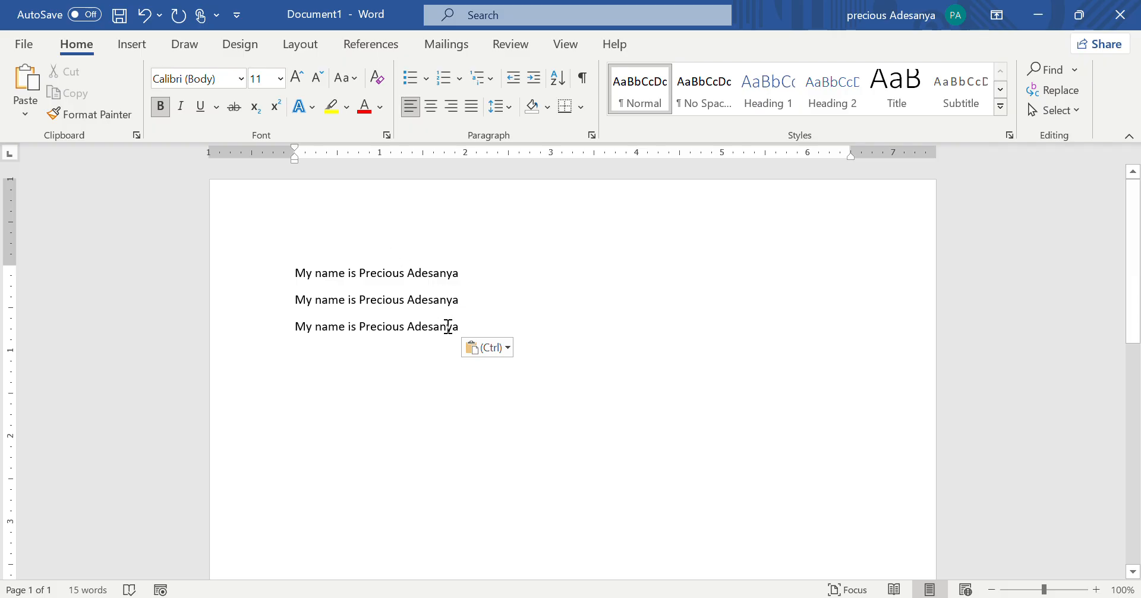
drag(457, 326, 280, 262)
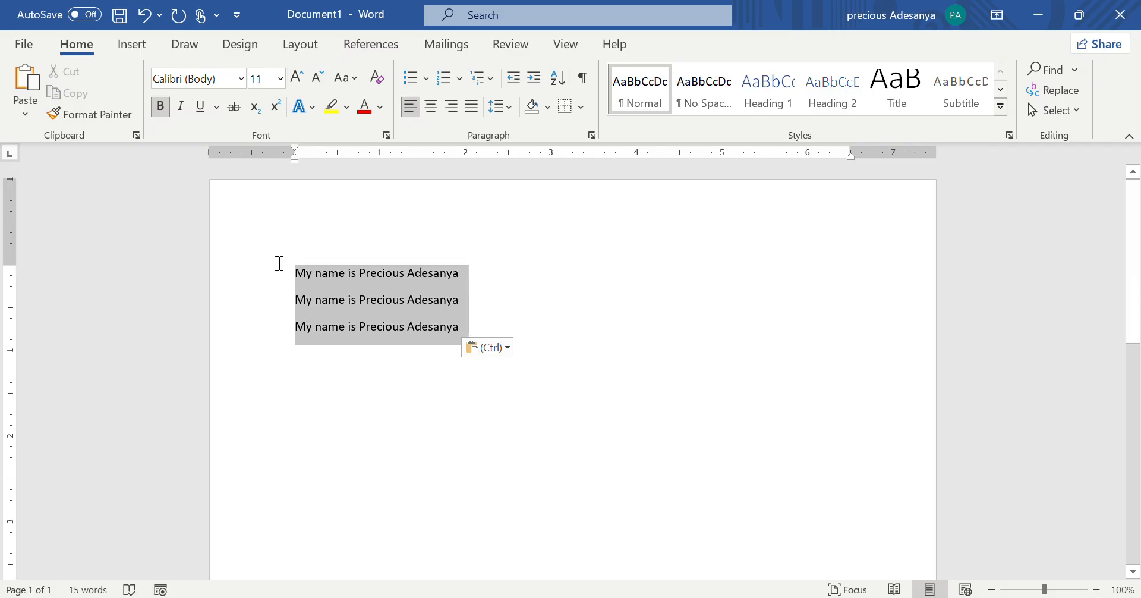
- Center the three selected name lines, then delete them
click(242, 78)
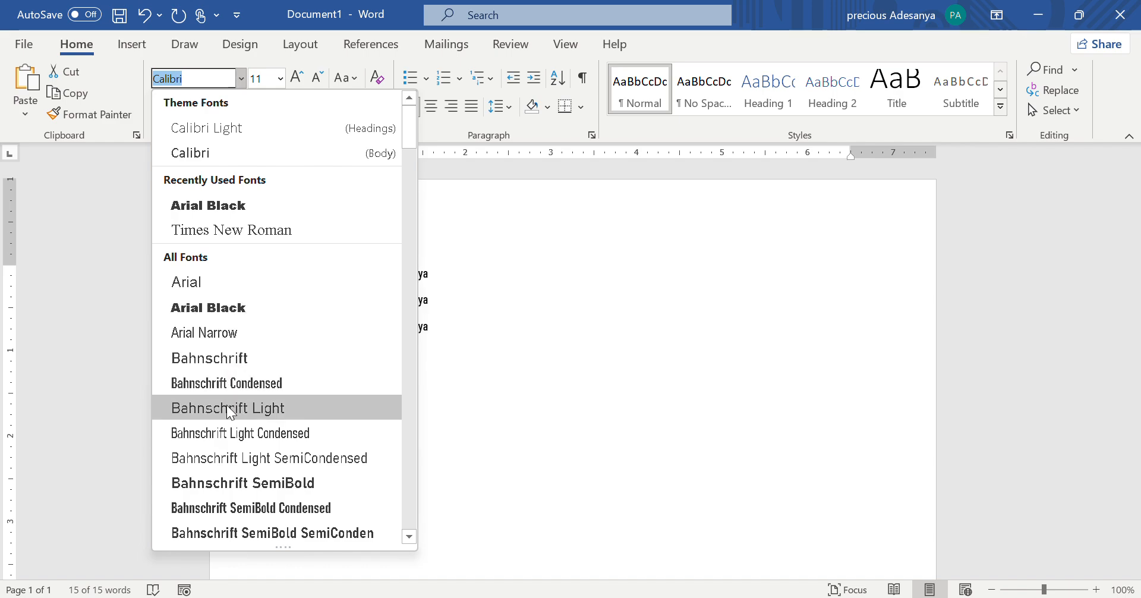
click(484, 247)
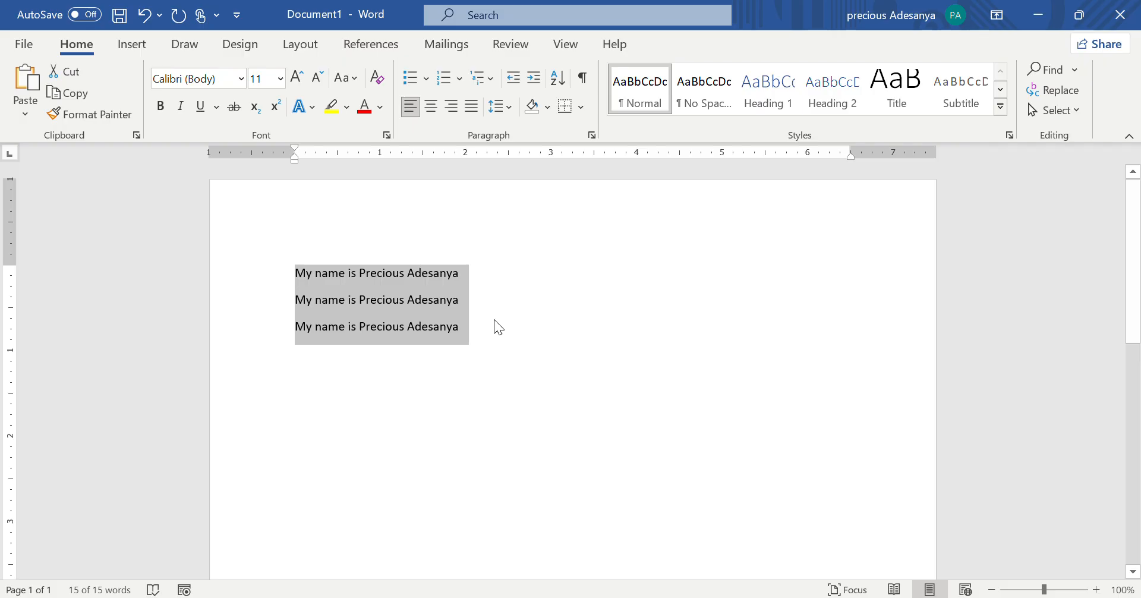
key(ctrl+e)
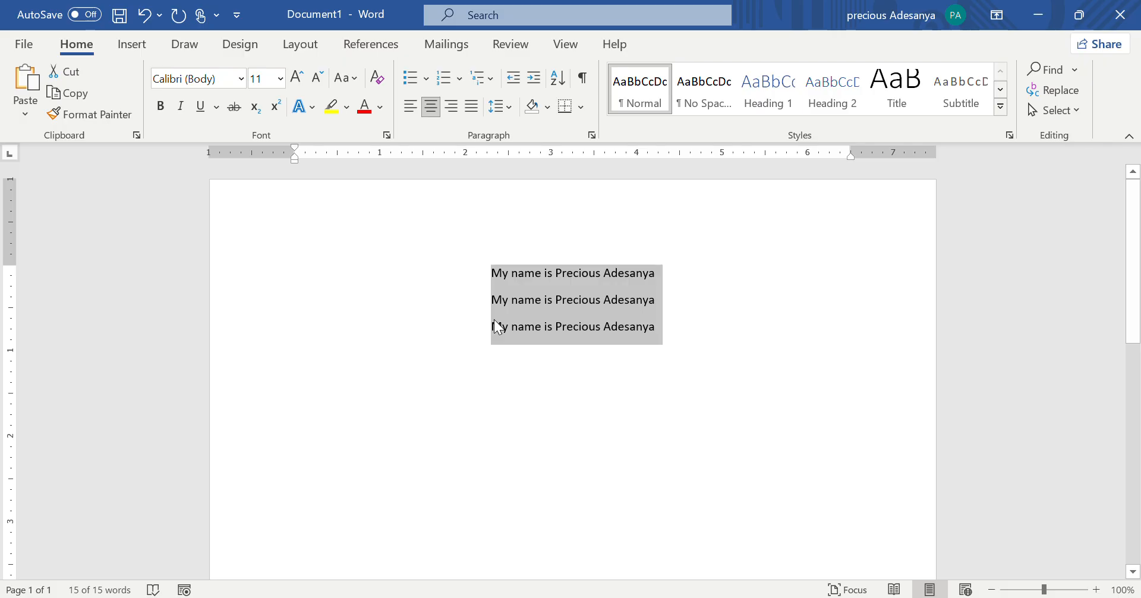
key(Delete)
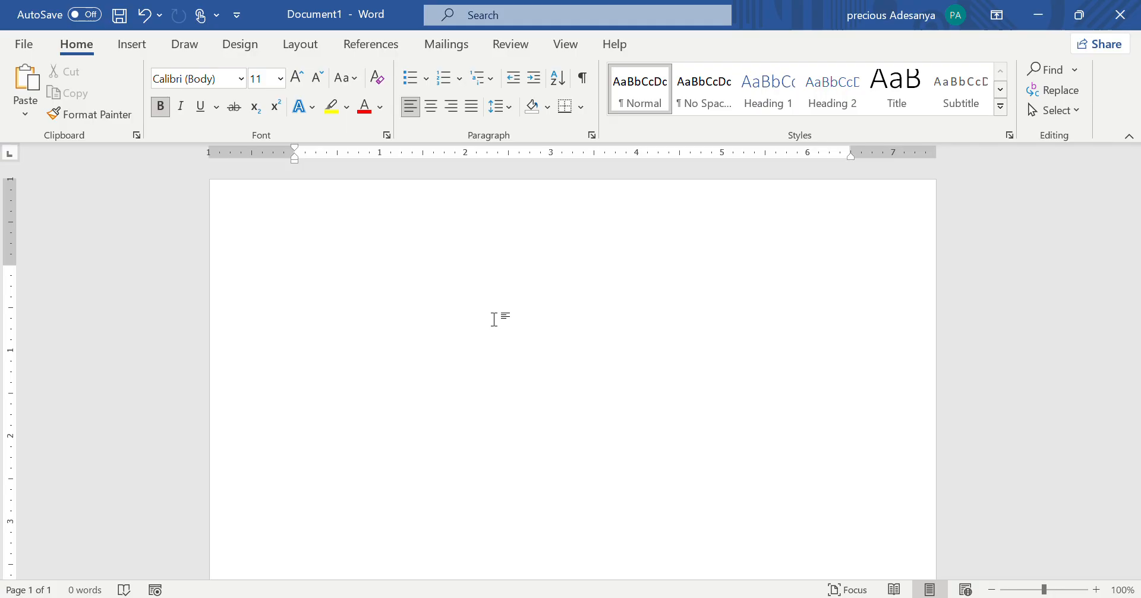
- Undo the deletion to restore the three centred name lines
key(ctrl+z)
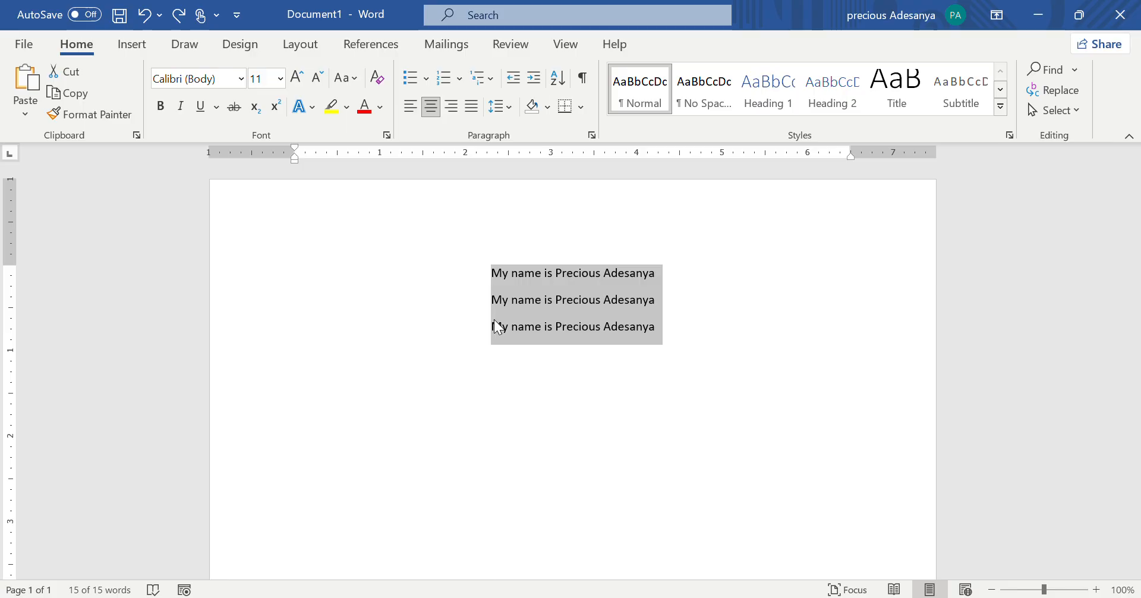
- Save the document in the Documents folder under its suggested name
click(355, 344)
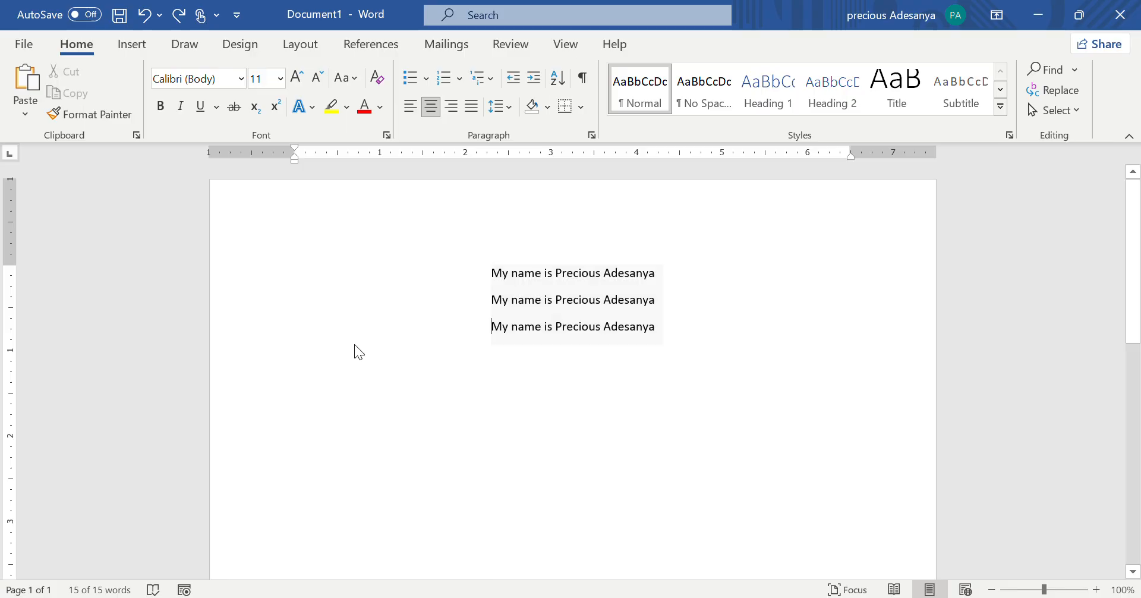
key(ctrl+s)
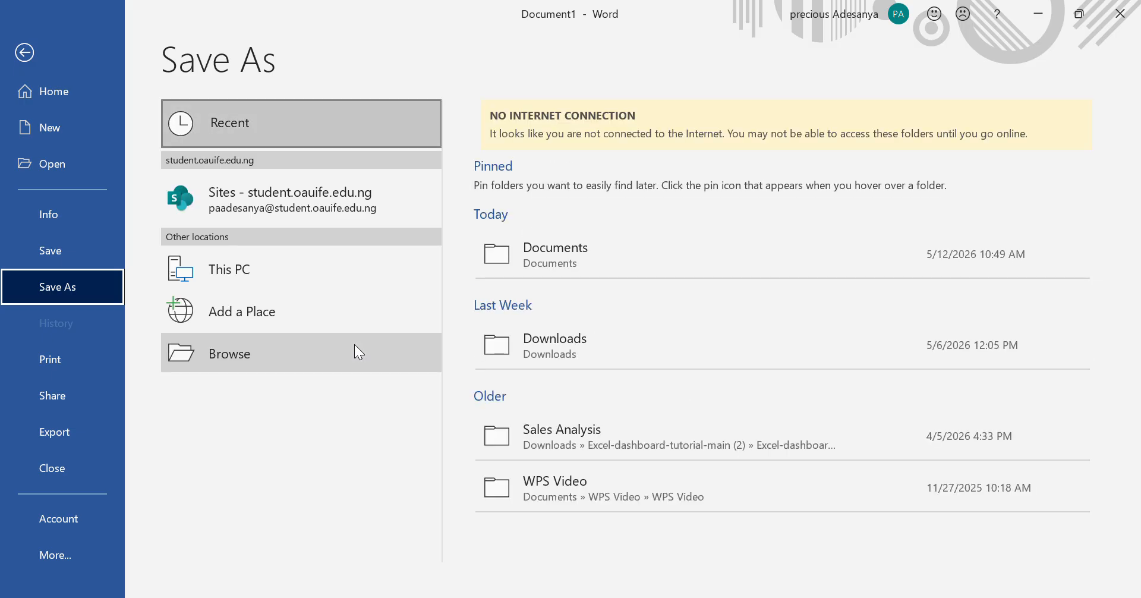
click(535, 248)
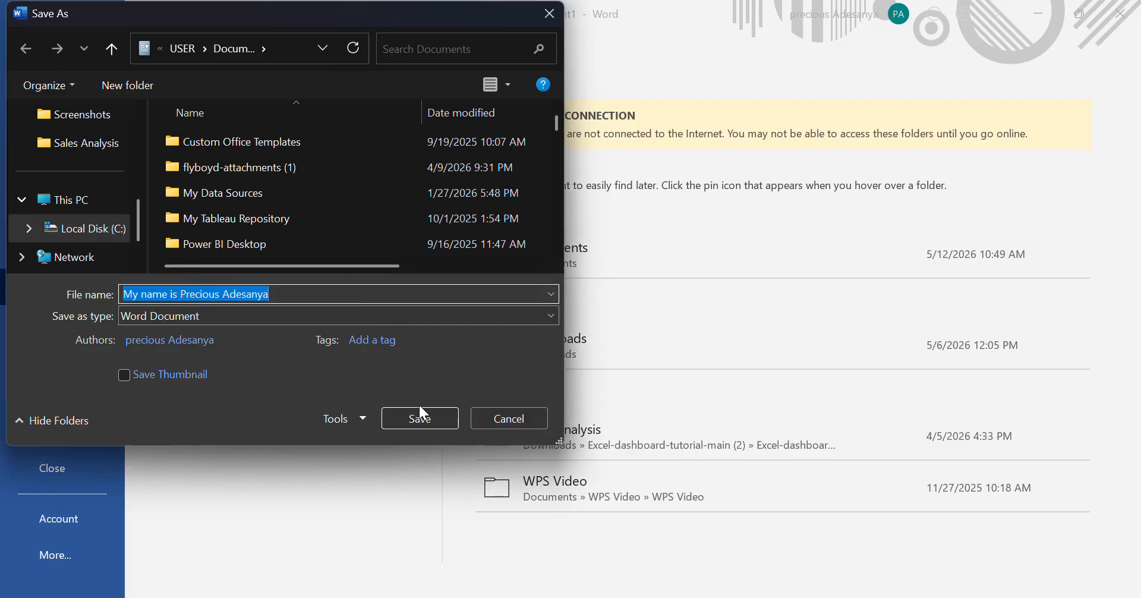
click(420, 419)
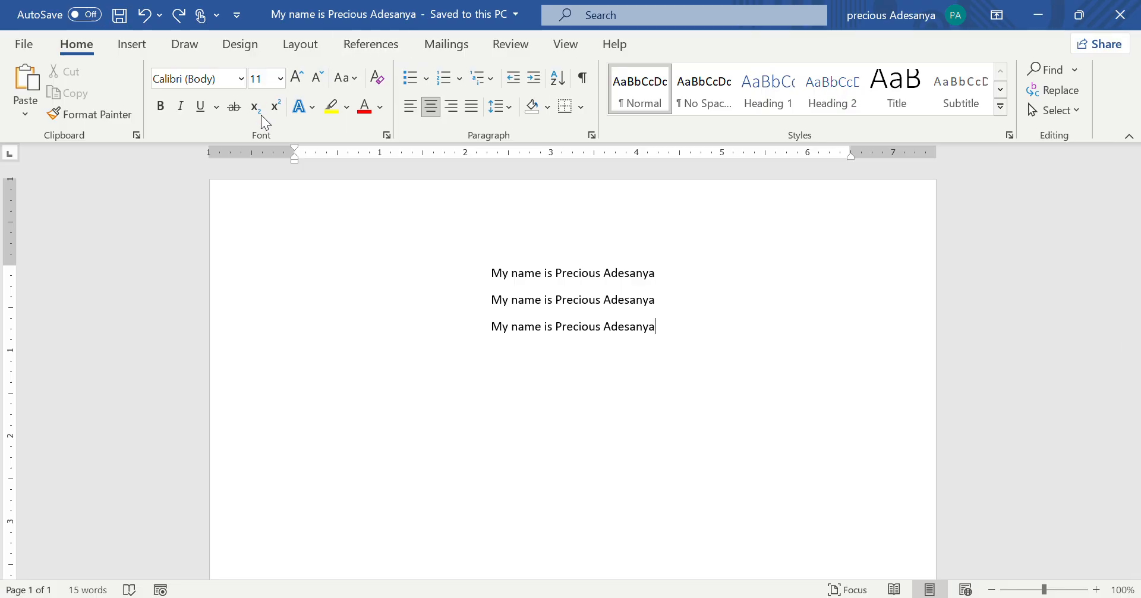
- Toggle bold, italic and underline on and off for the three lines, leaving them plain
drag(645, 331, 461, 258)
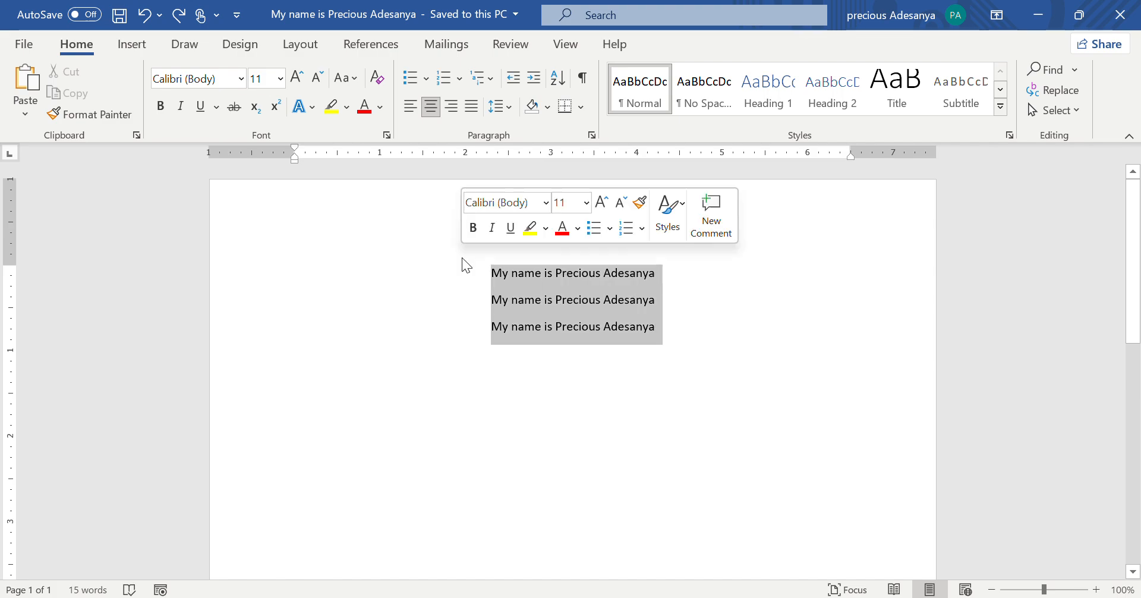
key(ctrl+b)
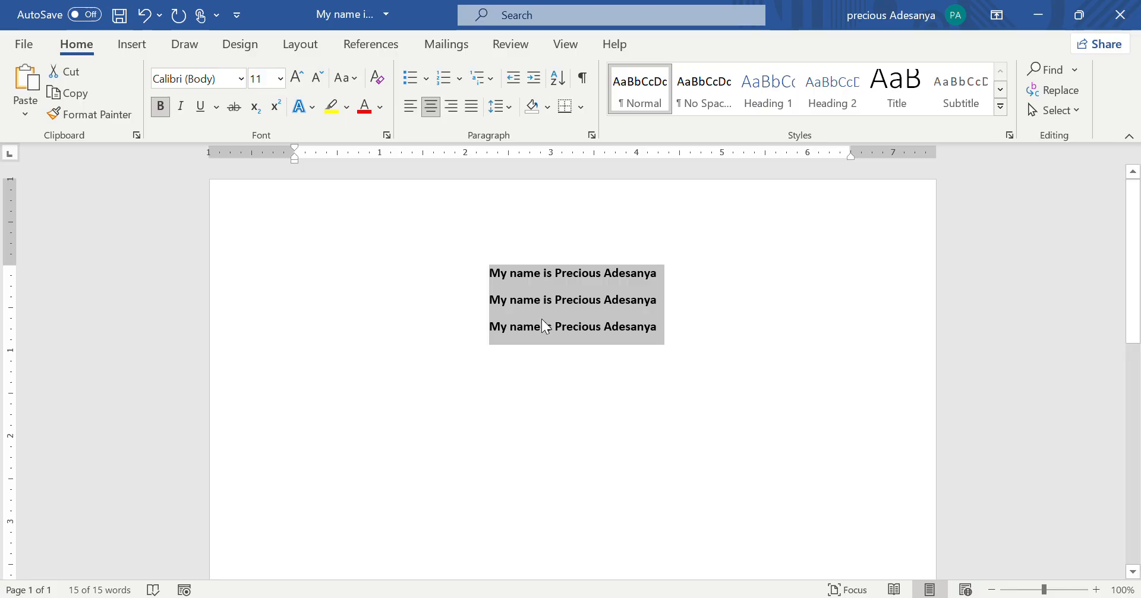
key(ctrl+b)
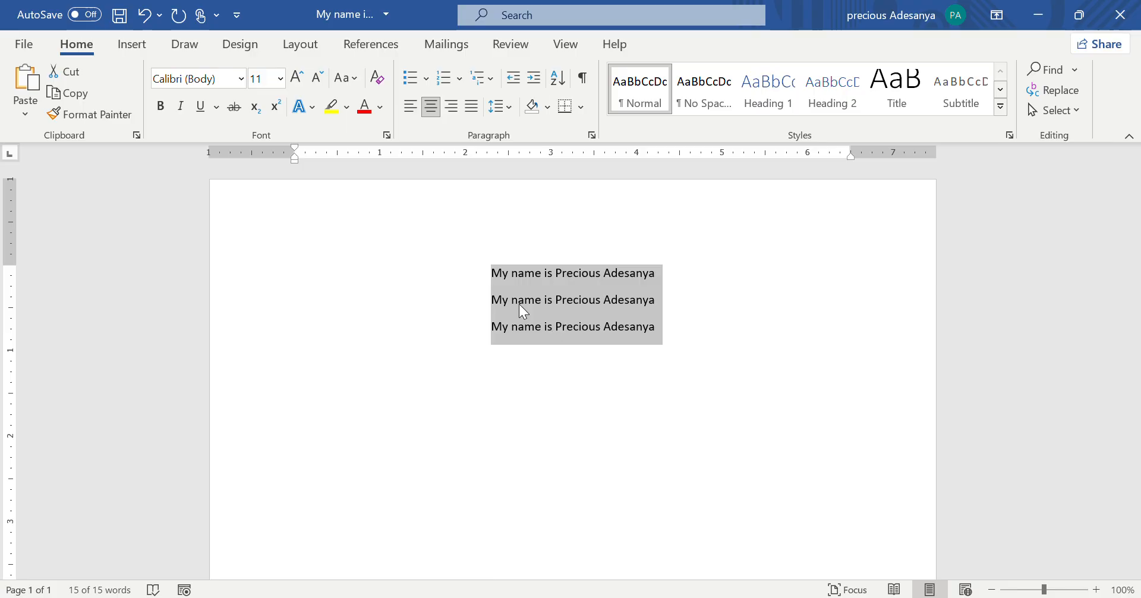
click(181, 107)
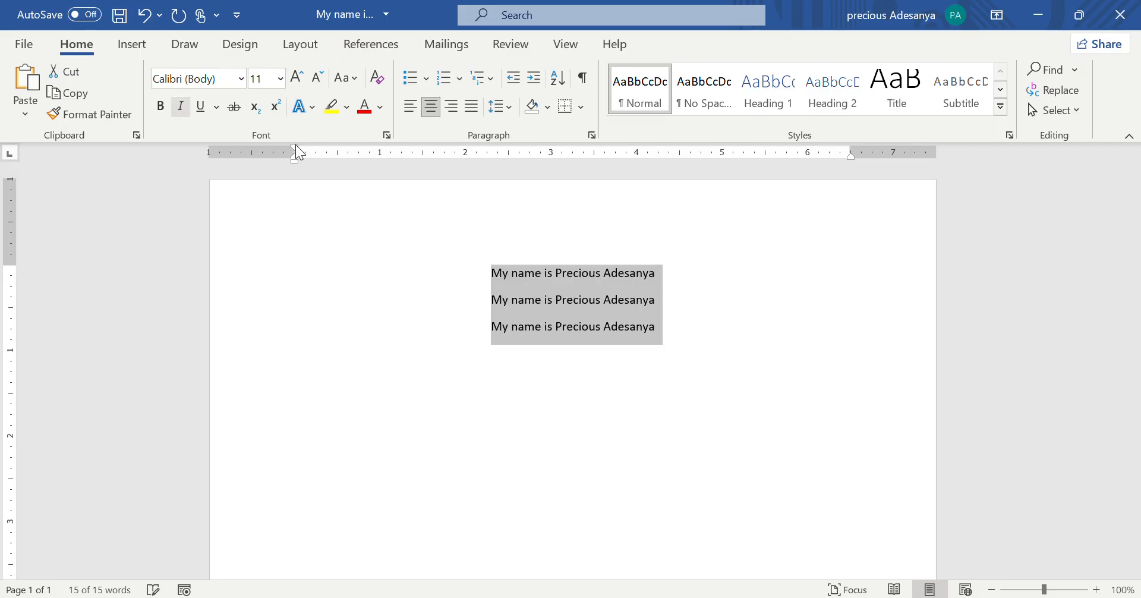
key(ctrl+u)
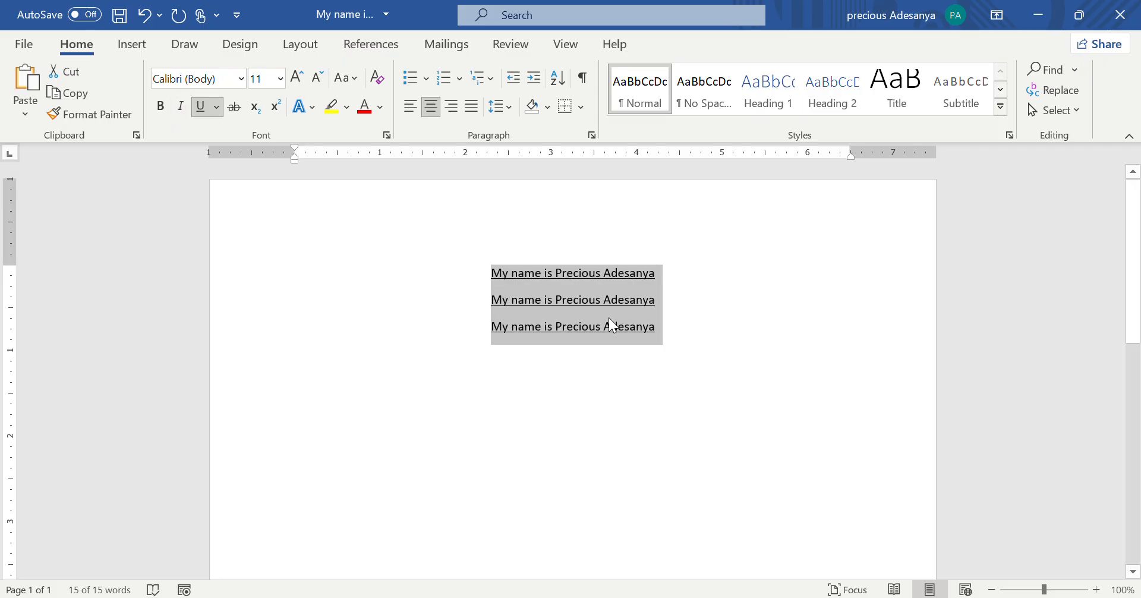
key(ctrl+u)
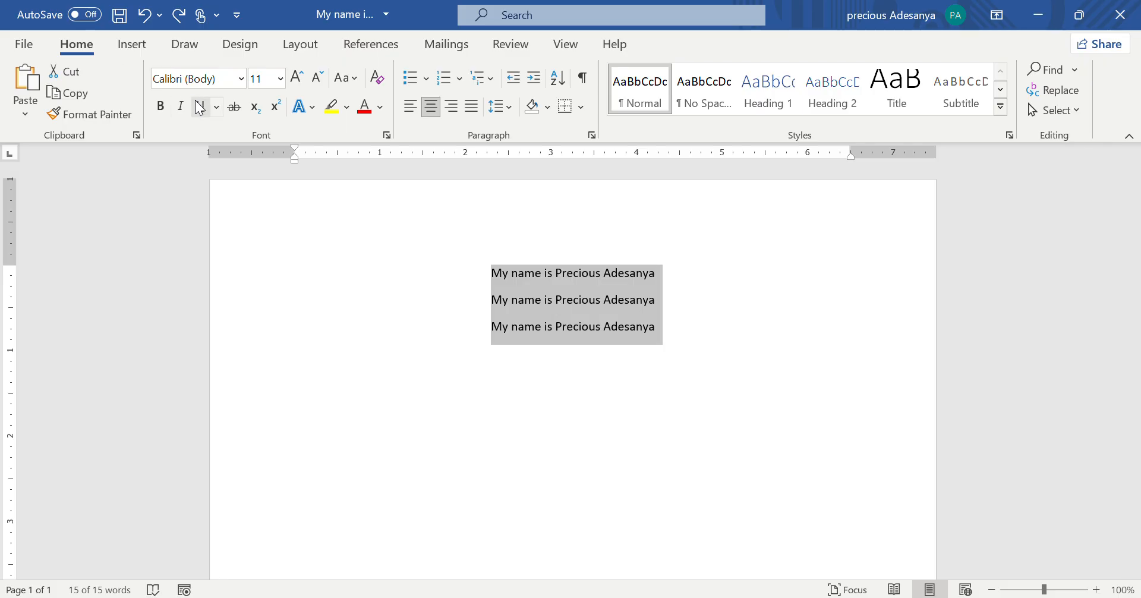
click(180, 107)
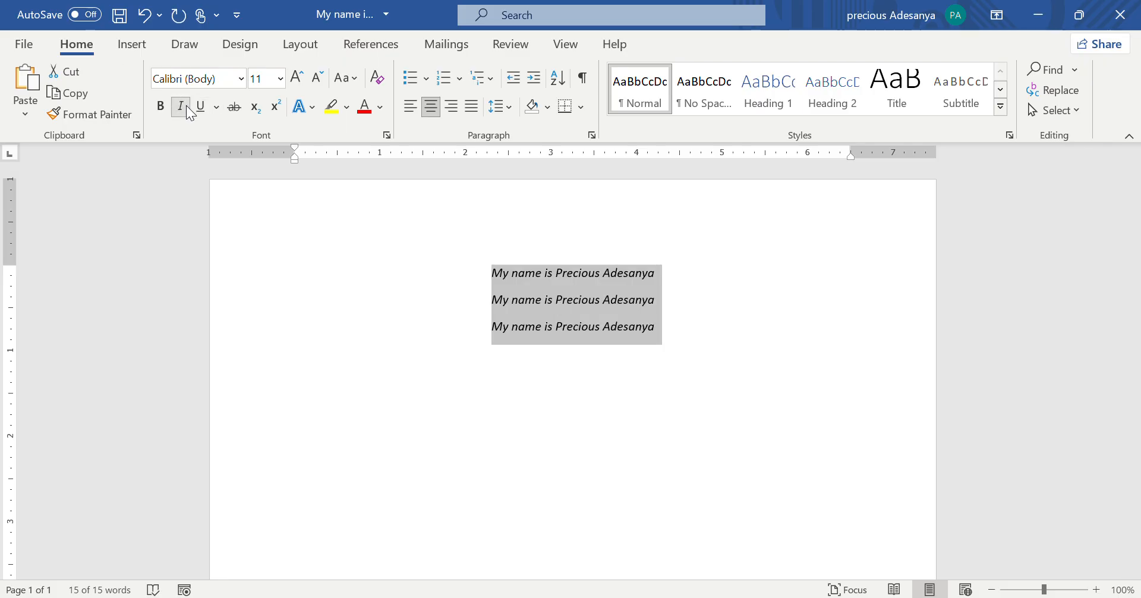
click(185, 109)
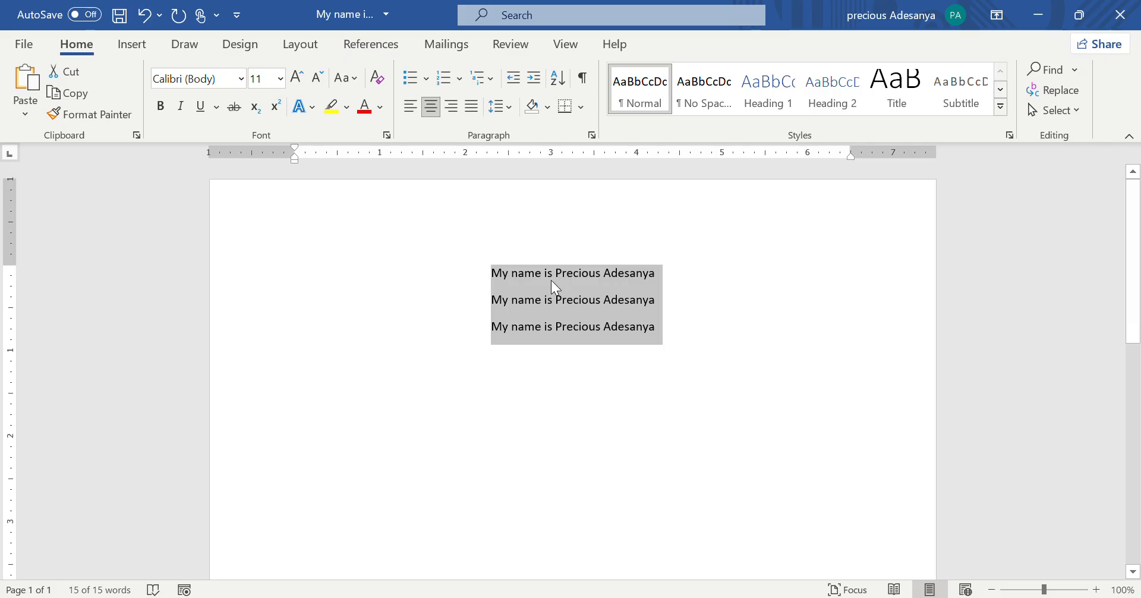
- Try double spacing on the lines and return them to single spacing
key(ctrl+2)
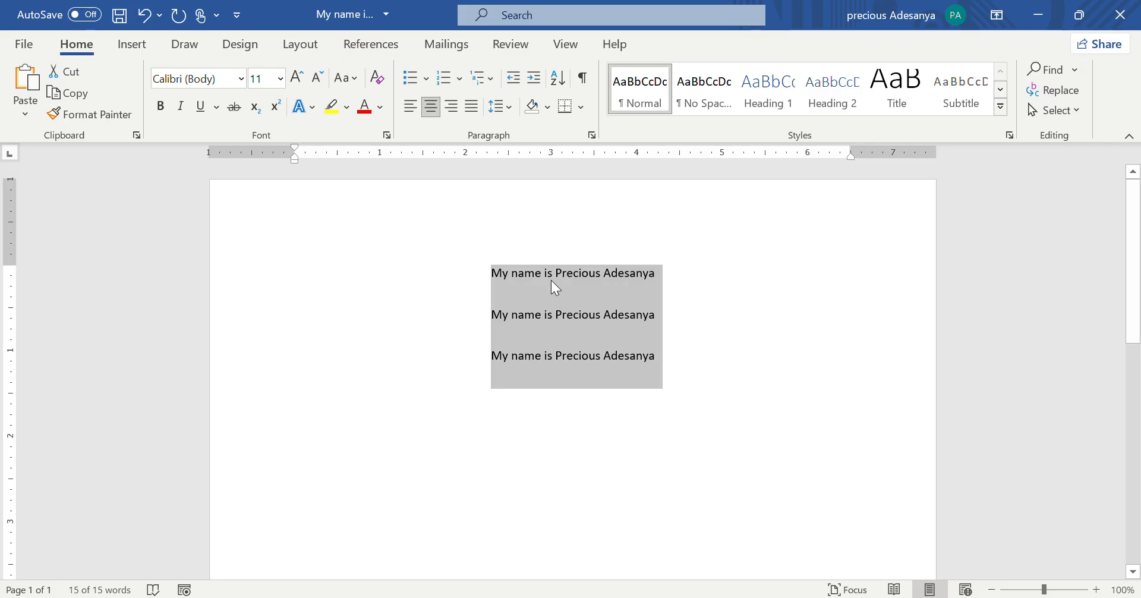
key(ctrl+1)
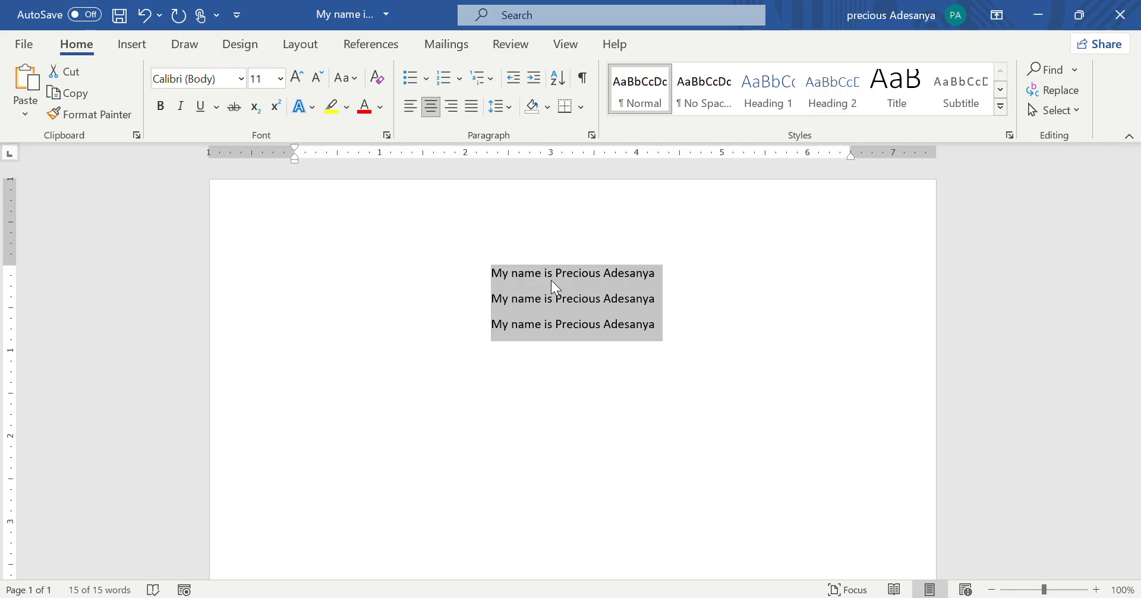
key(ctrl+2)
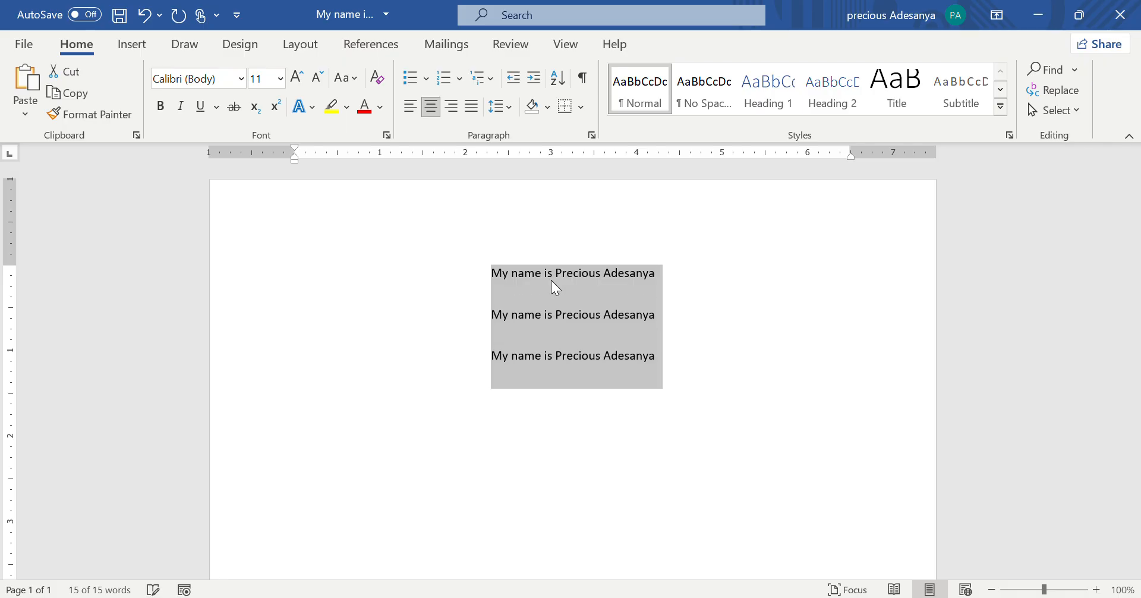
key(ctrl+1)
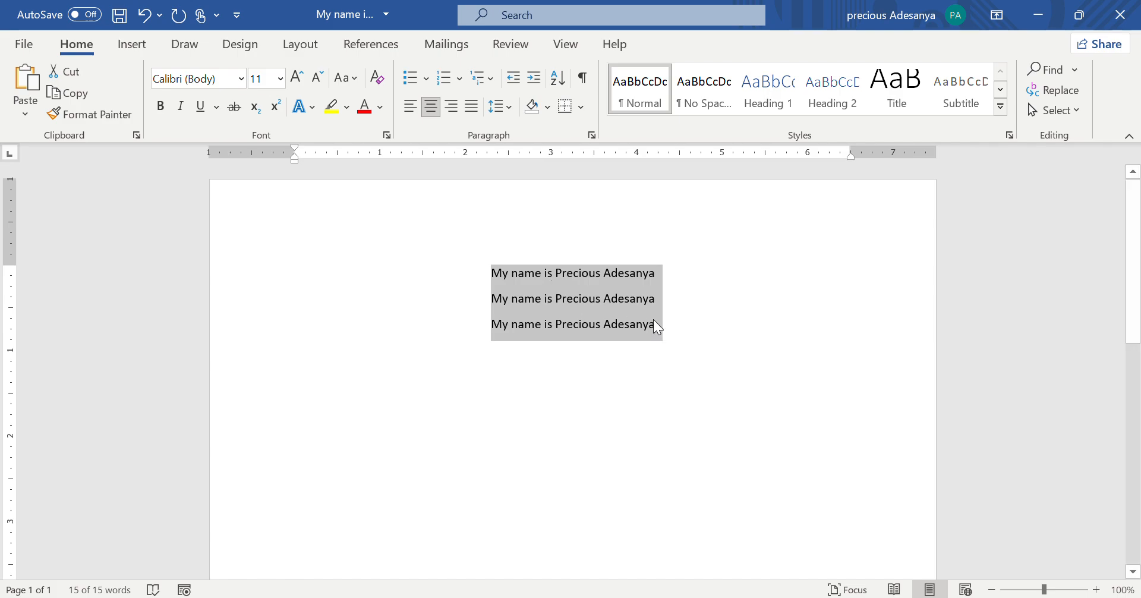
click(681, 341)
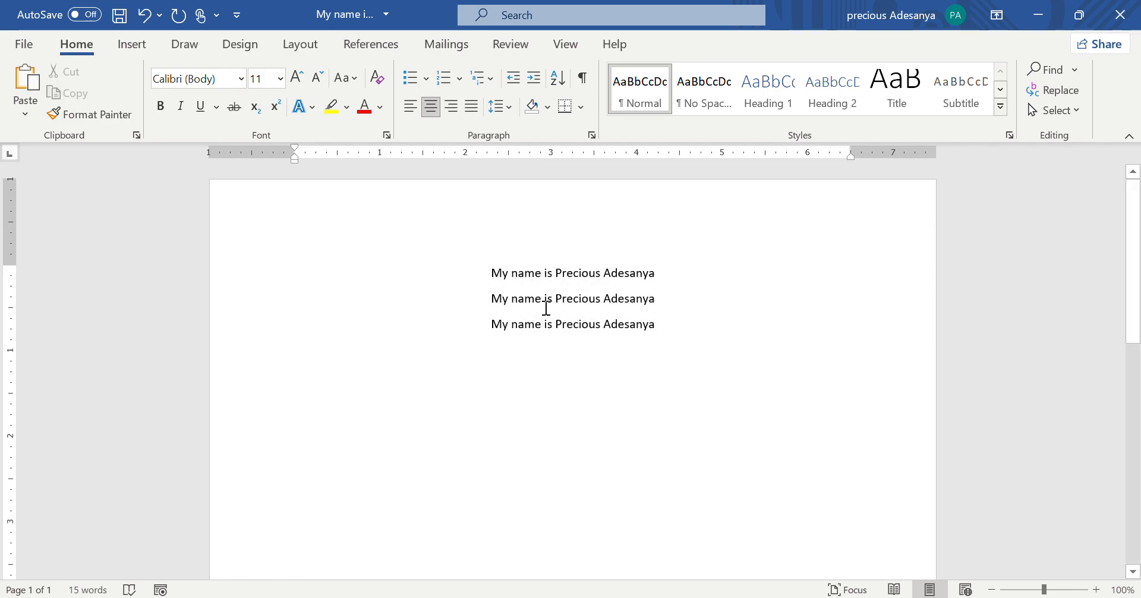
- Insert a table with 4 columns and 6 rows below the name lines
click(138, 49)
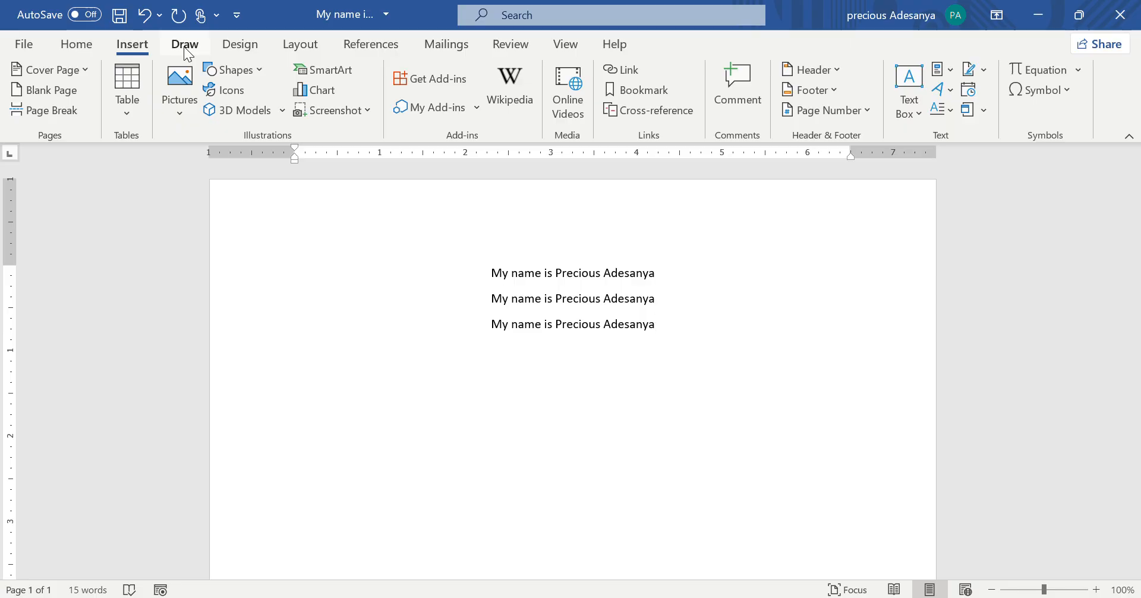
click(126, 112)
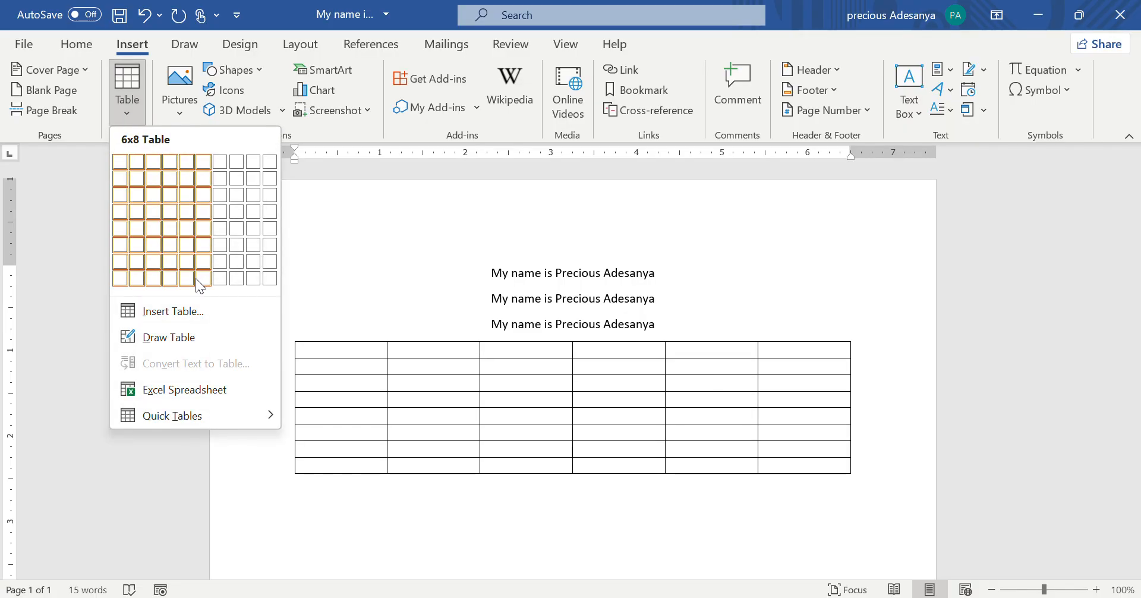
click(170, 309)
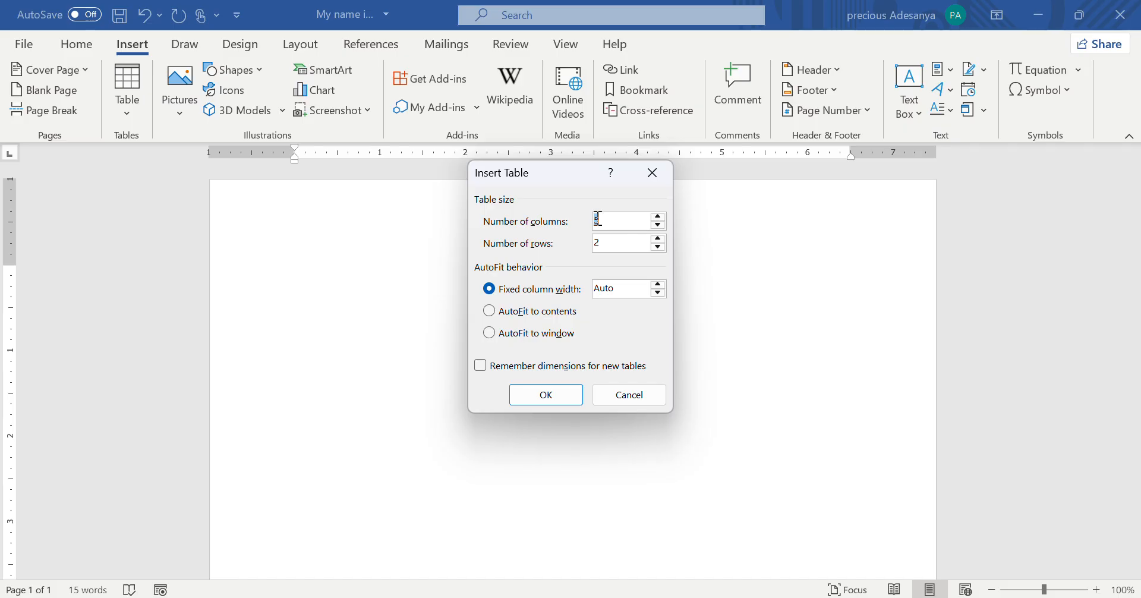
click(608, 243)
key(BackSpace)
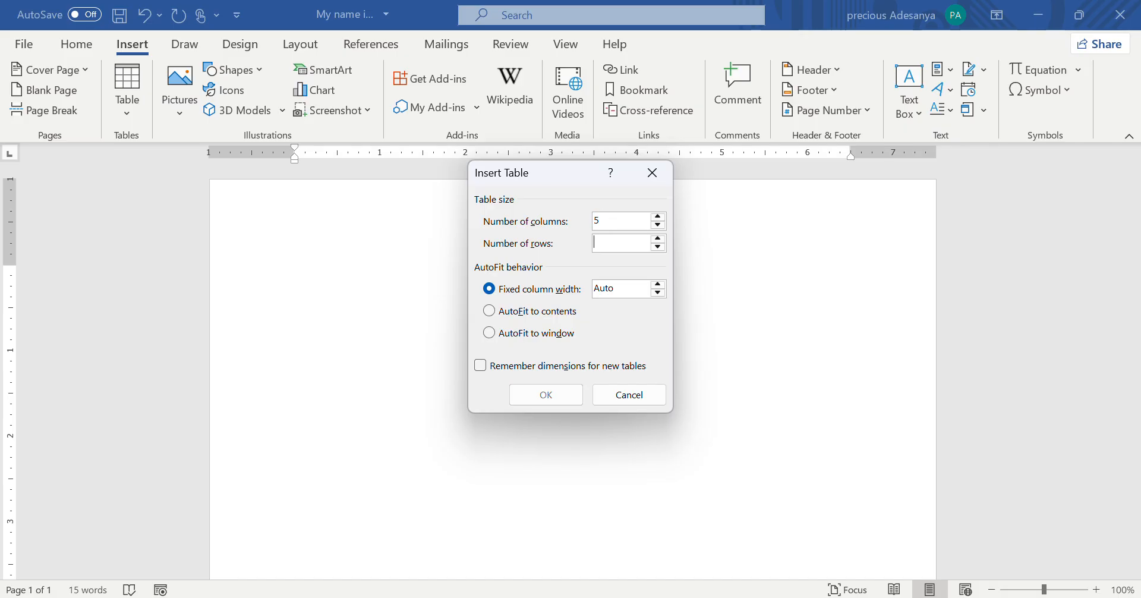
click(620, 221)
key(BackSpace)
text(4)
click(598, 239)
text(6)
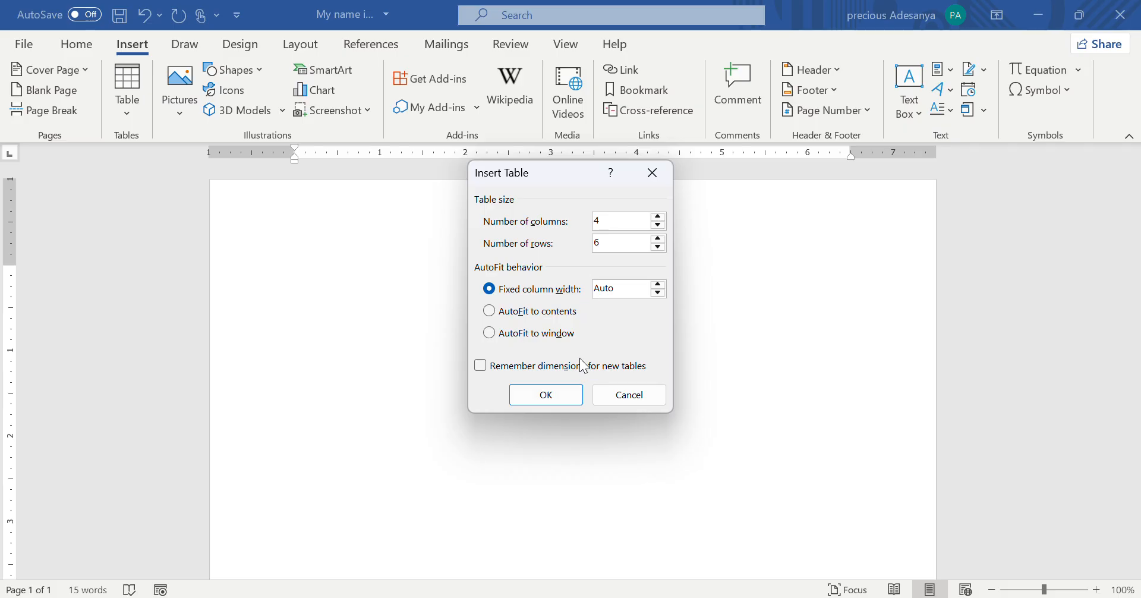
click(547, 395)
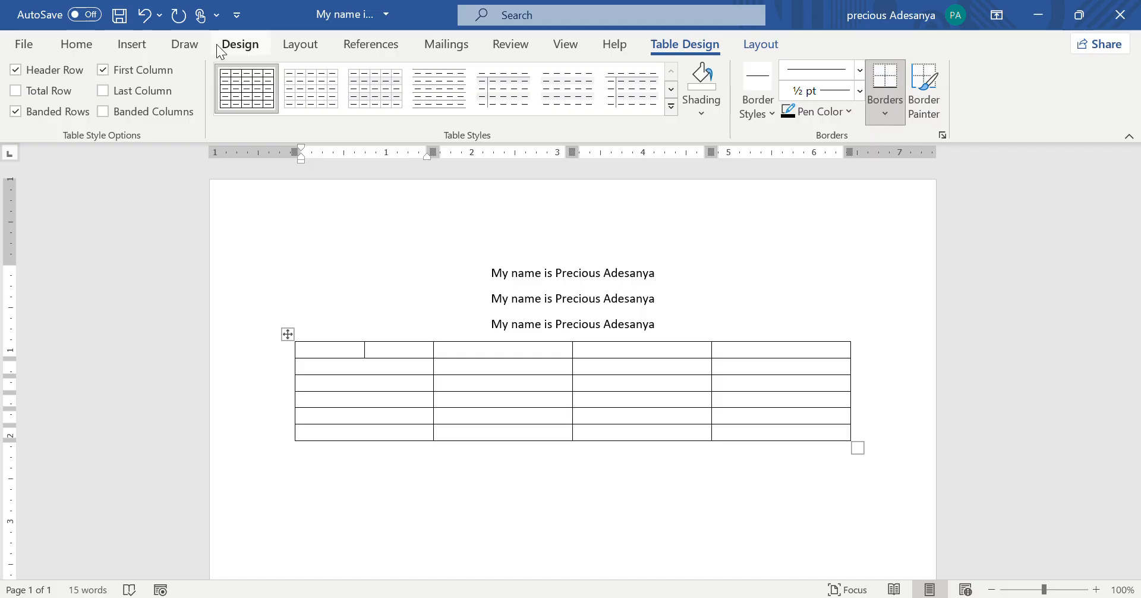
click(142, 45)
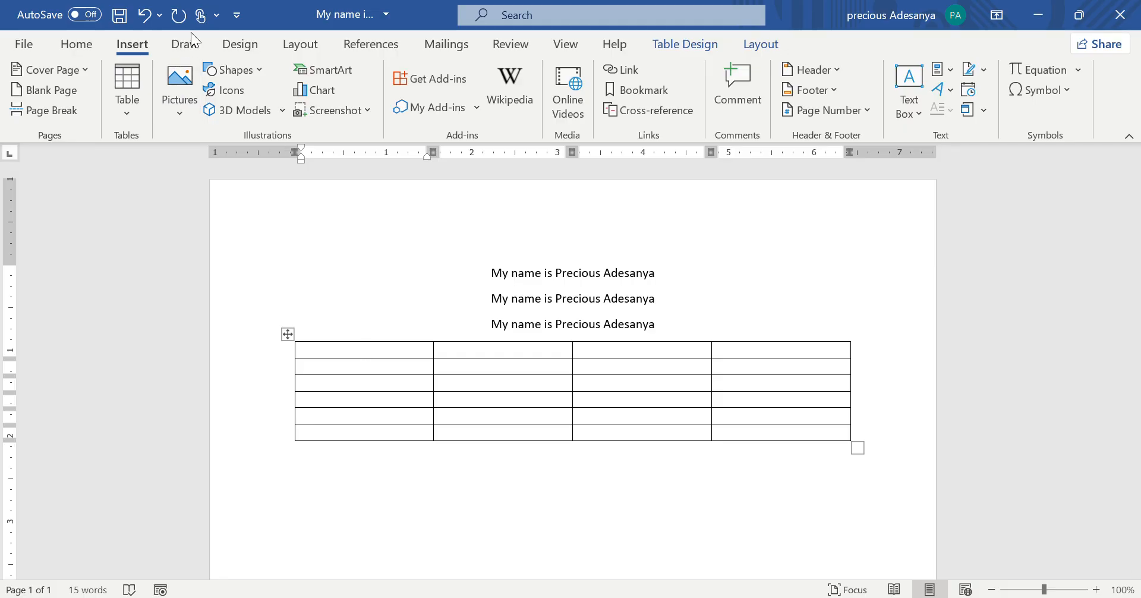
click(253, 70)
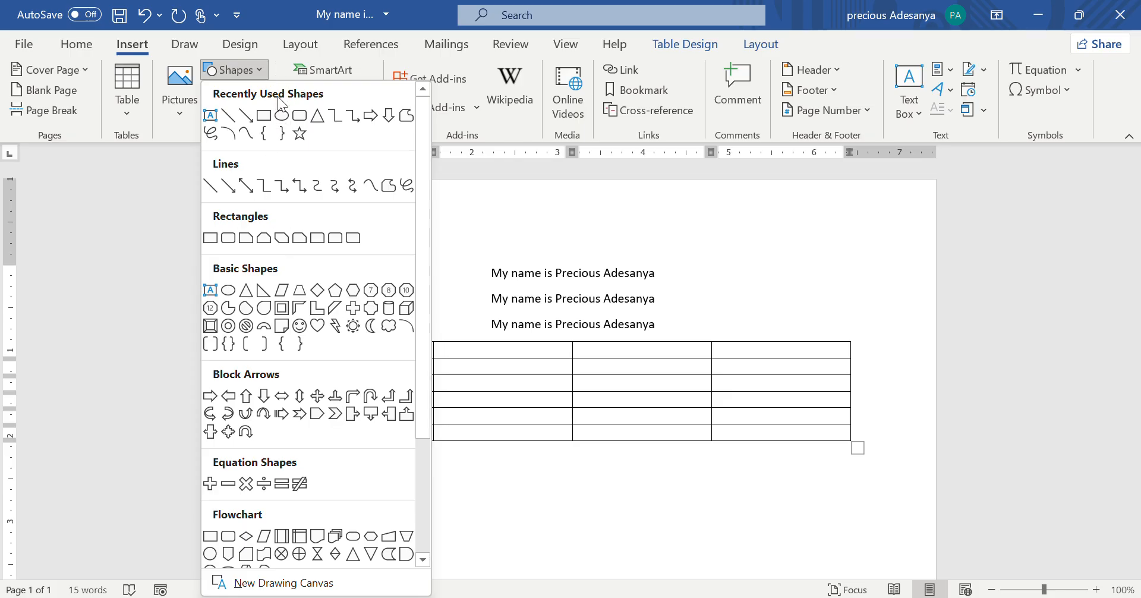
click(283, 116)
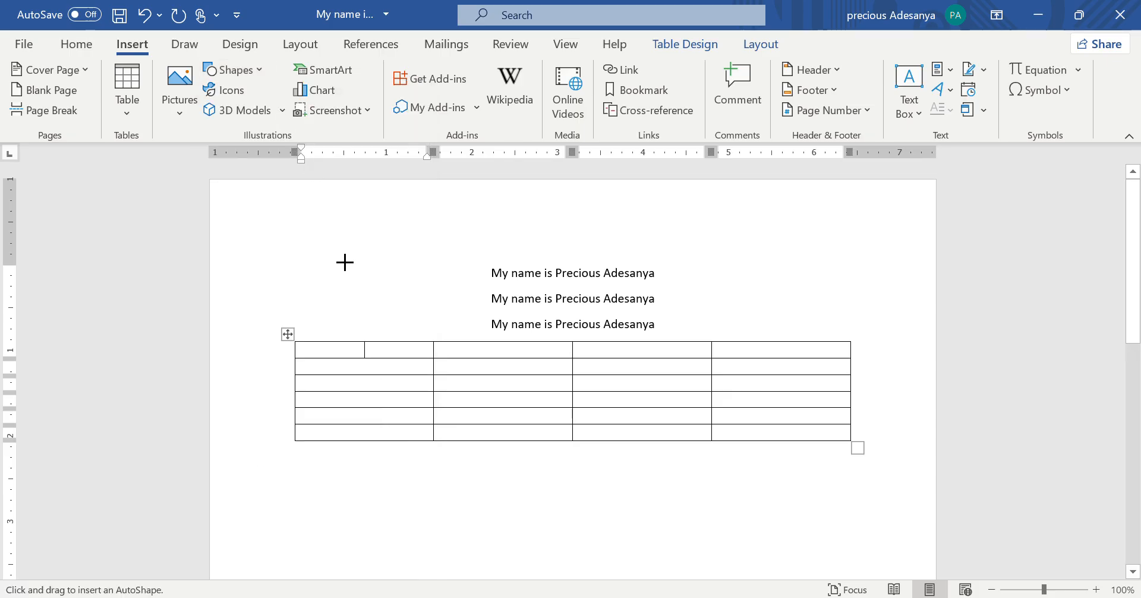
mouse_move(300, 240)
mouse_down()
mouse_move(425, 328)
mouse_move(422, 318)
mouse_up()
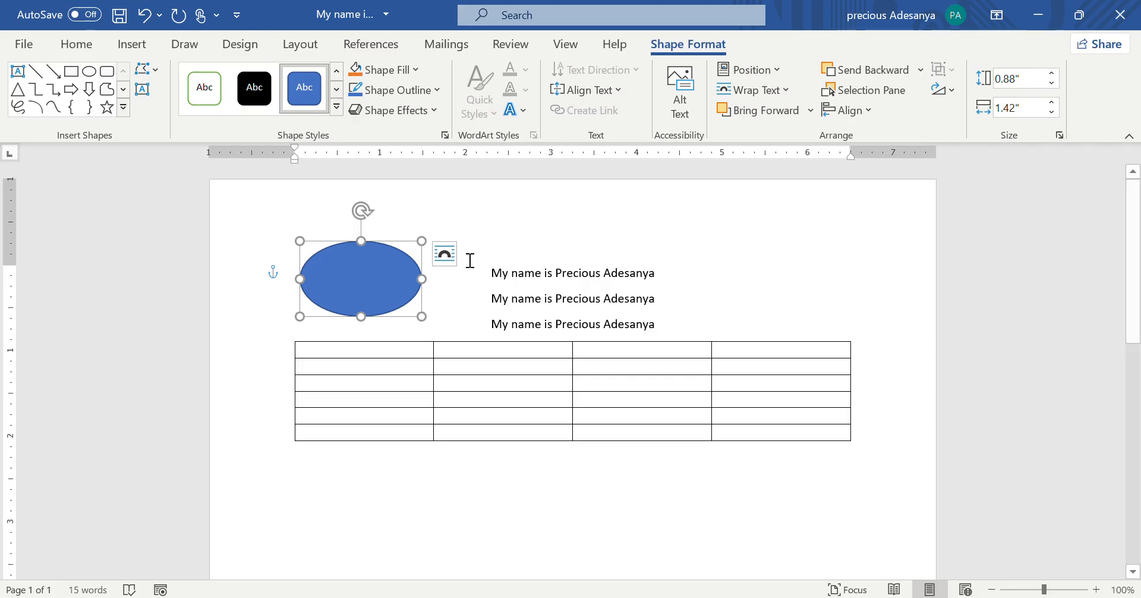
key(Delete)
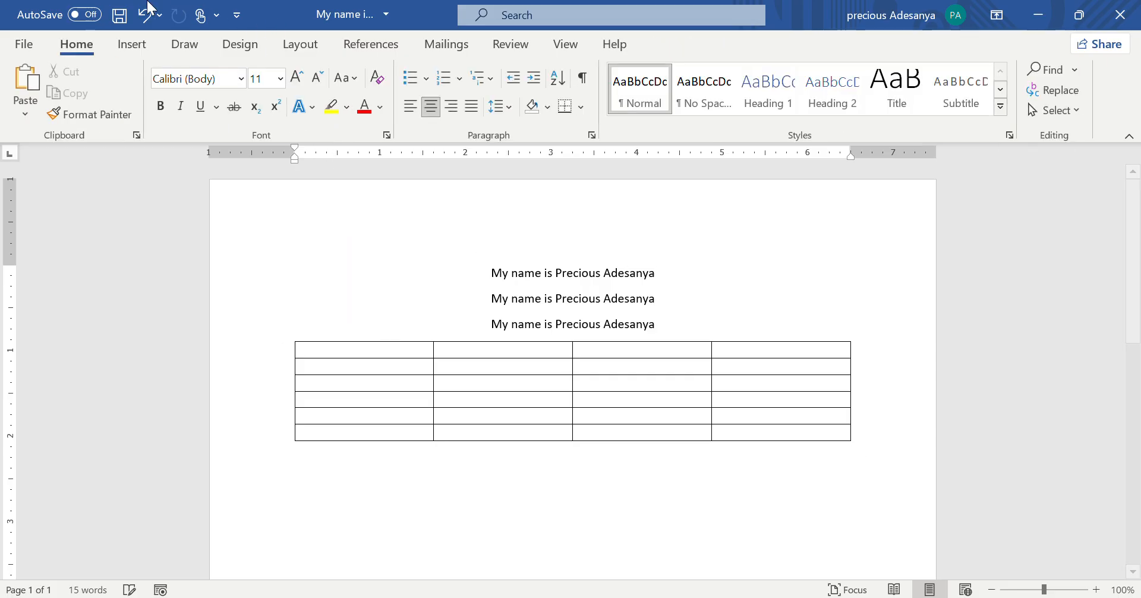
- Create and apply a custom text watermark reading 'My own work'
click(236, 48)
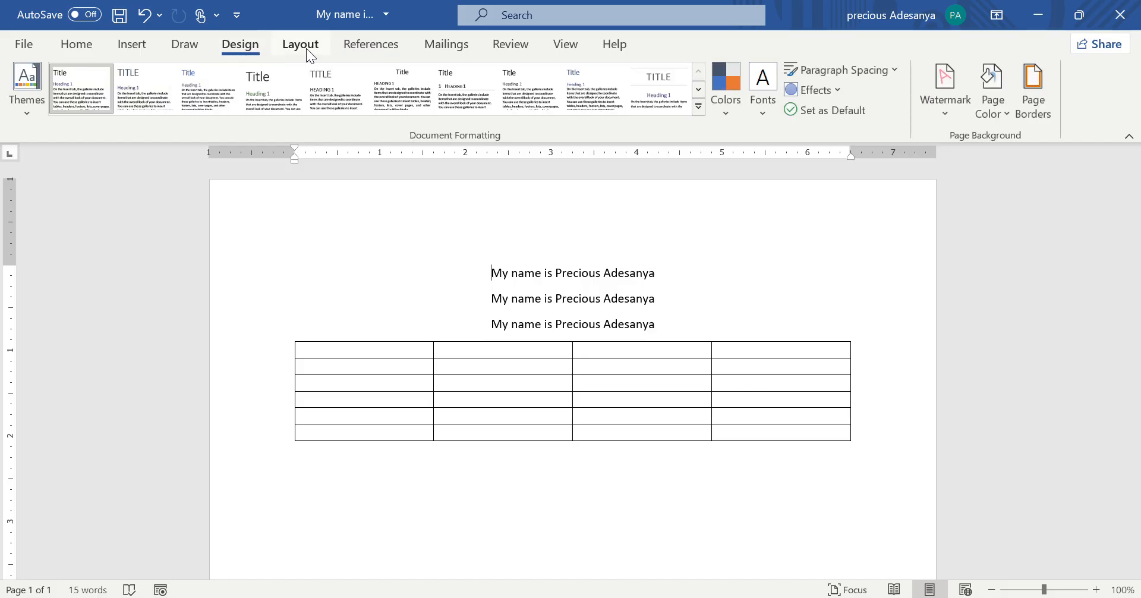
click(946, 107)
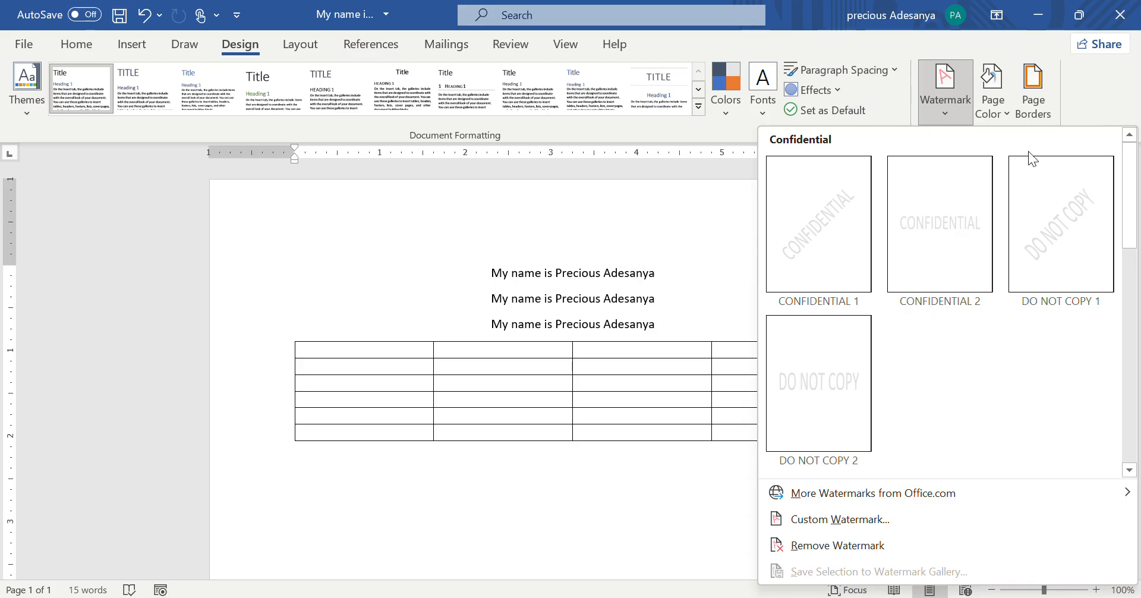
click(832, 518)
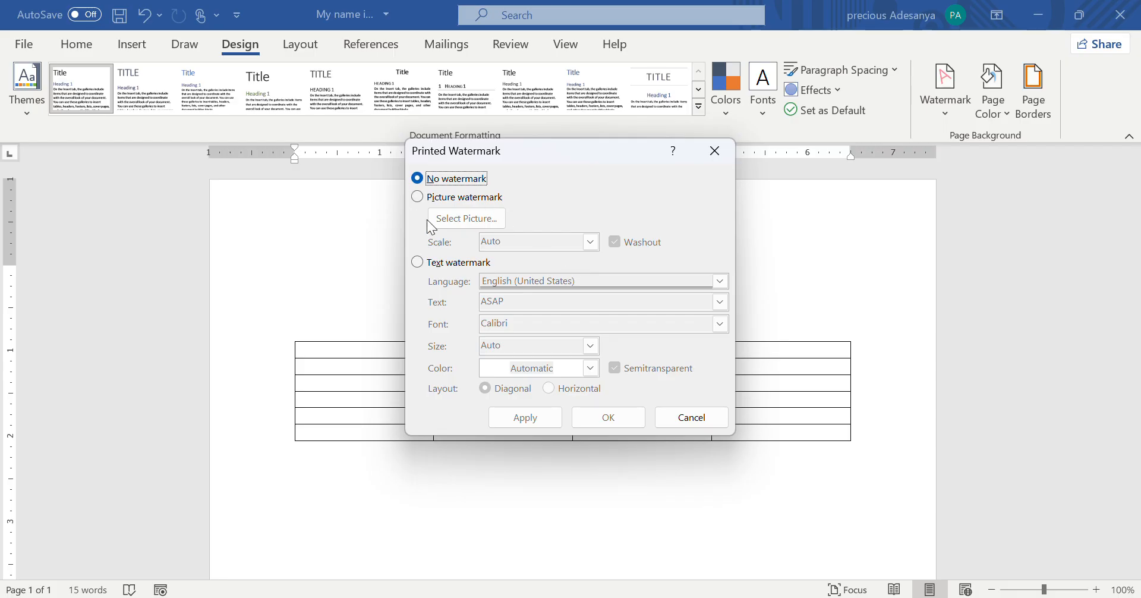
click(412, 263)
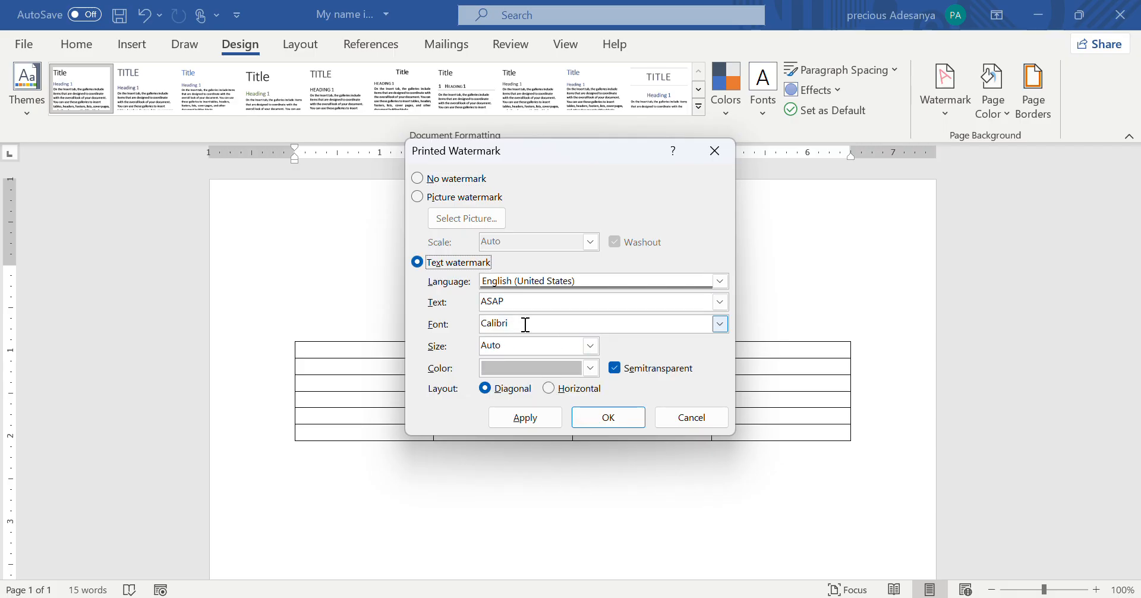
click(521, 300)
key(BackSpace)
key(BackSpace)
key(BackSpace)
key(BackSpace)
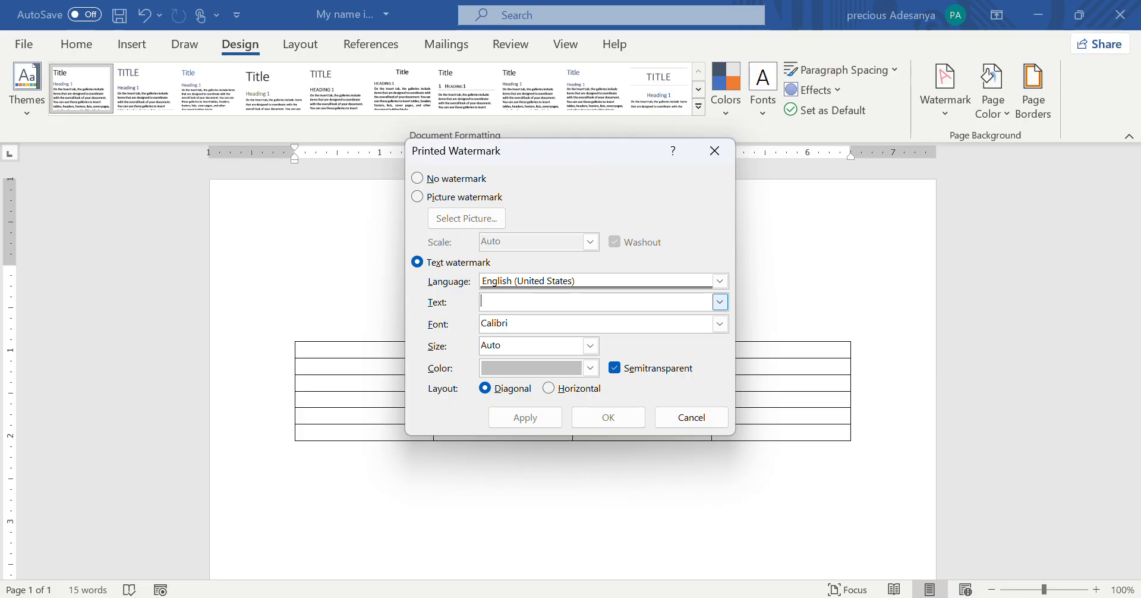
text(My own work)
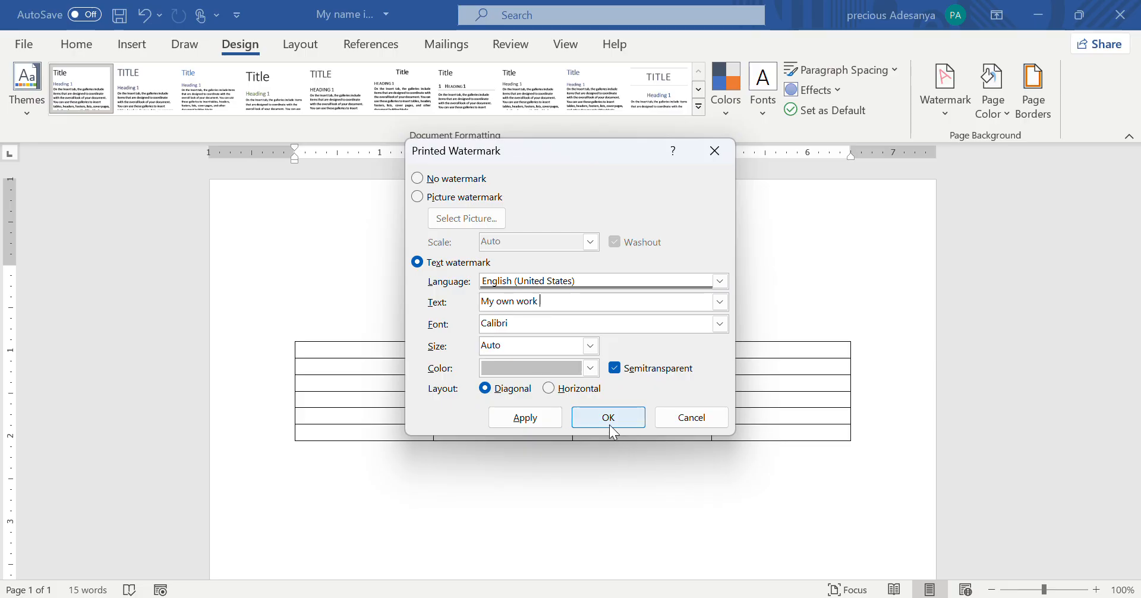
click(536, 422)
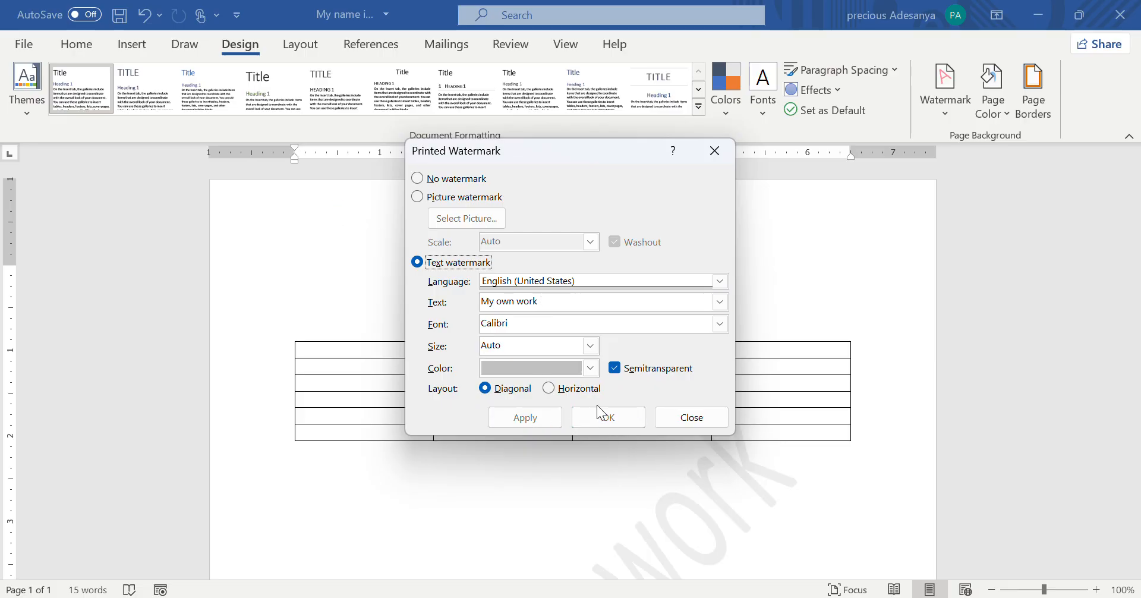
- Change the watermark colour to red and confirm the settings
click(590, 369)
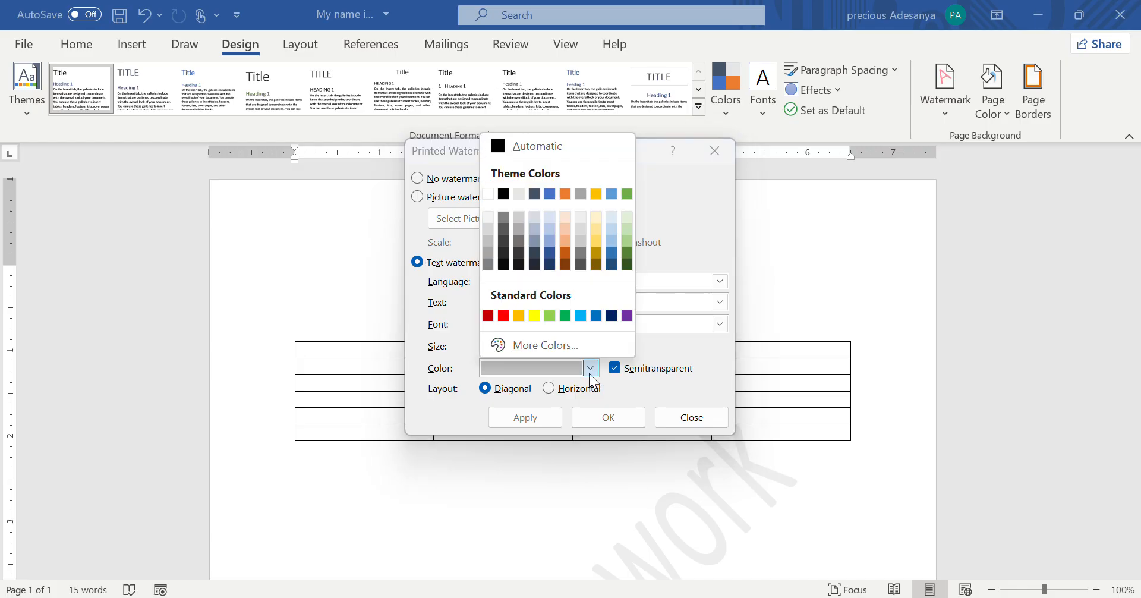
click(504, 317)
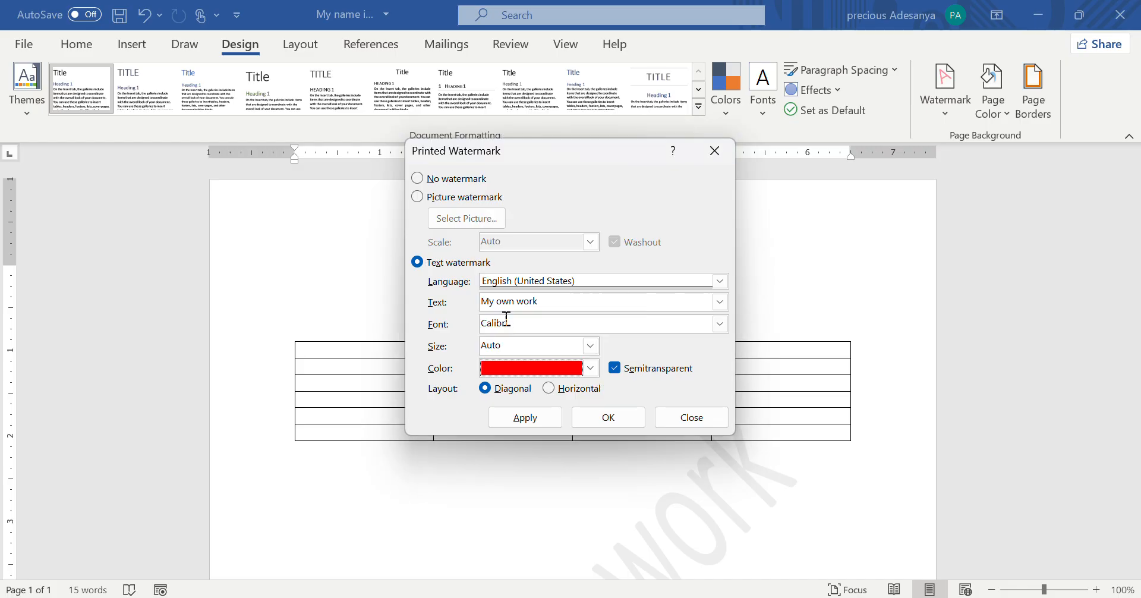
click(603, 423)
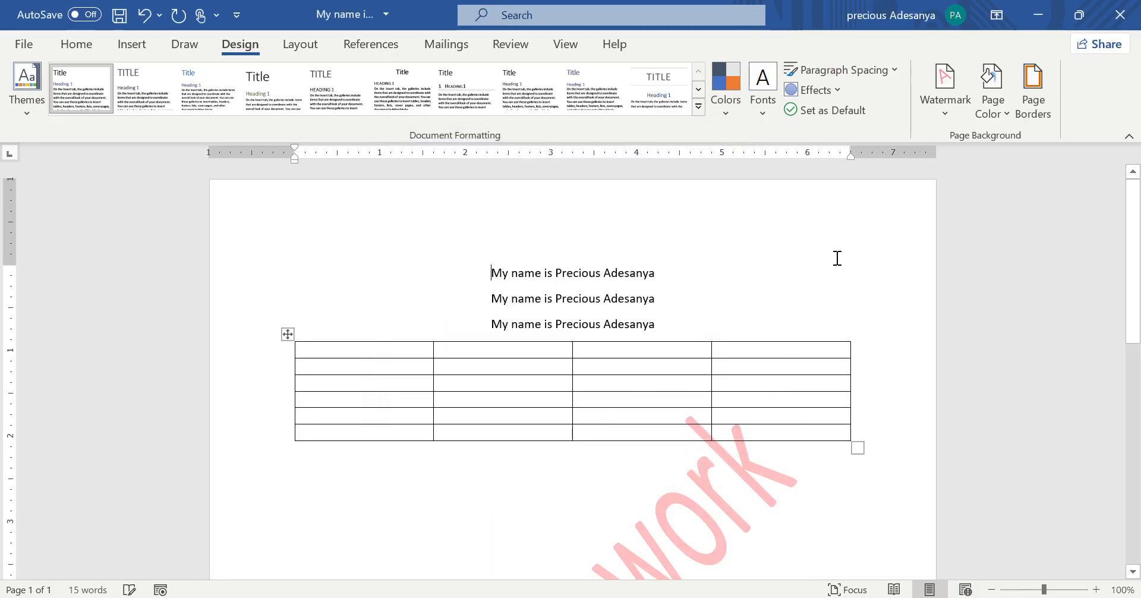
click(949, 190)
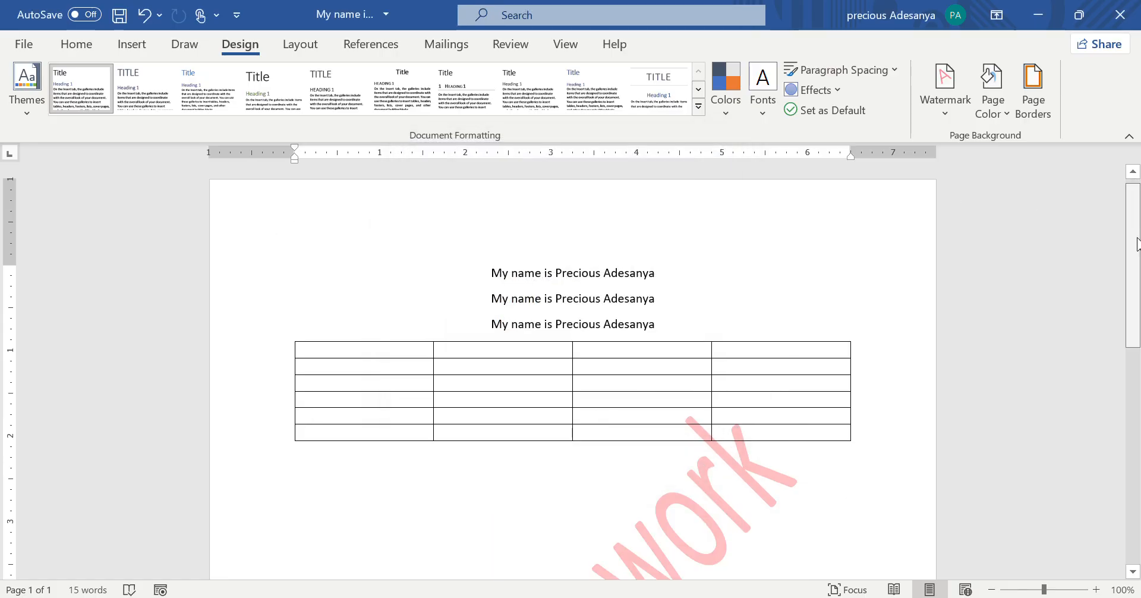
drag(1136, 244, 1138, 143)
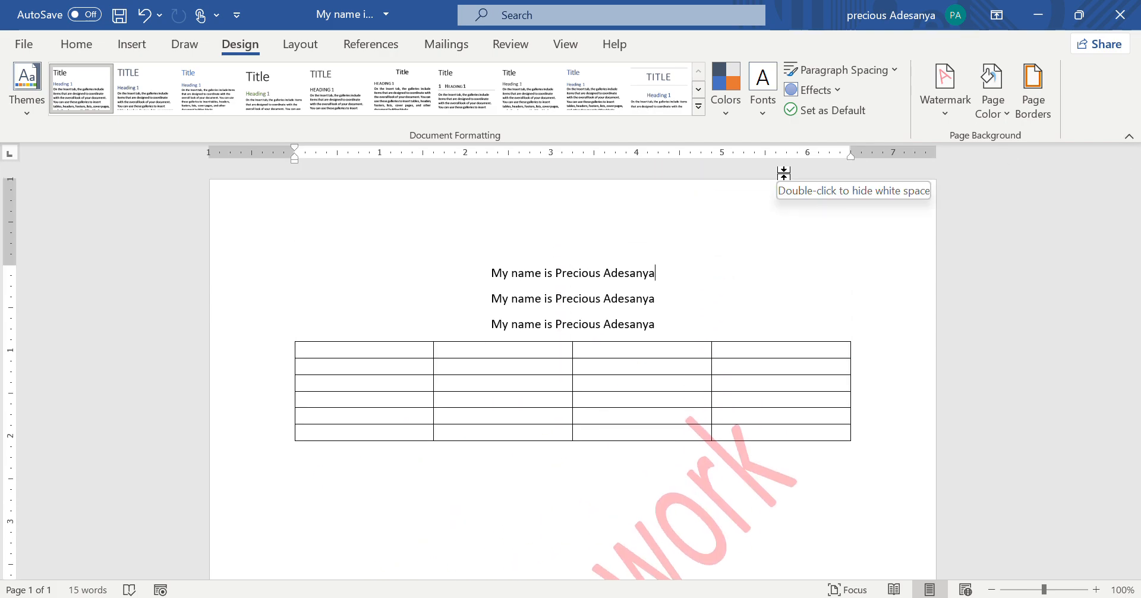
click(1003, 105)
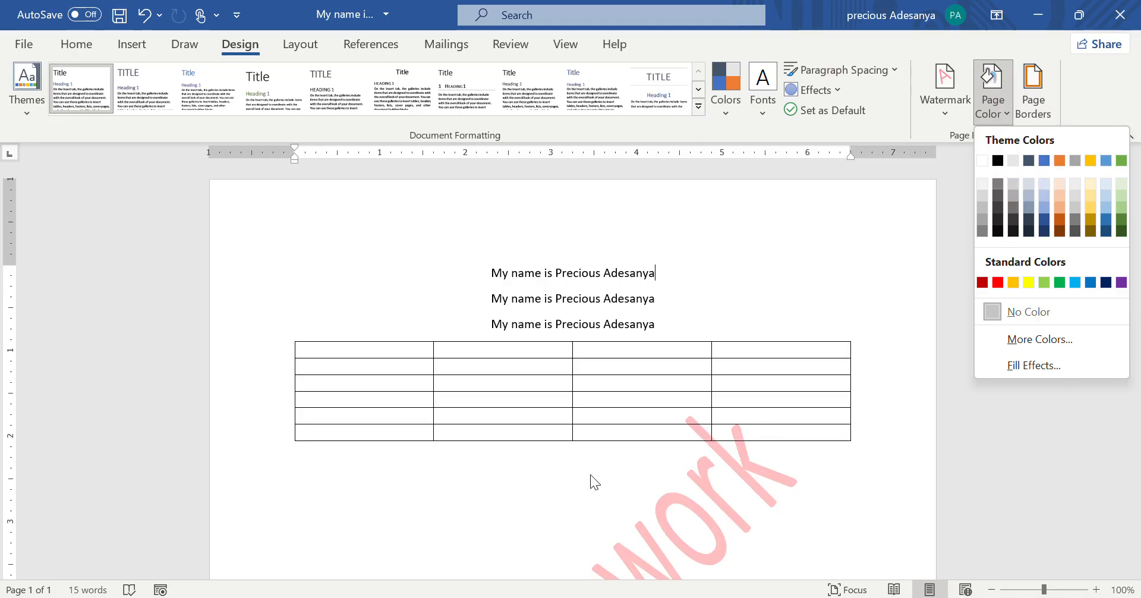
click(704, 288)
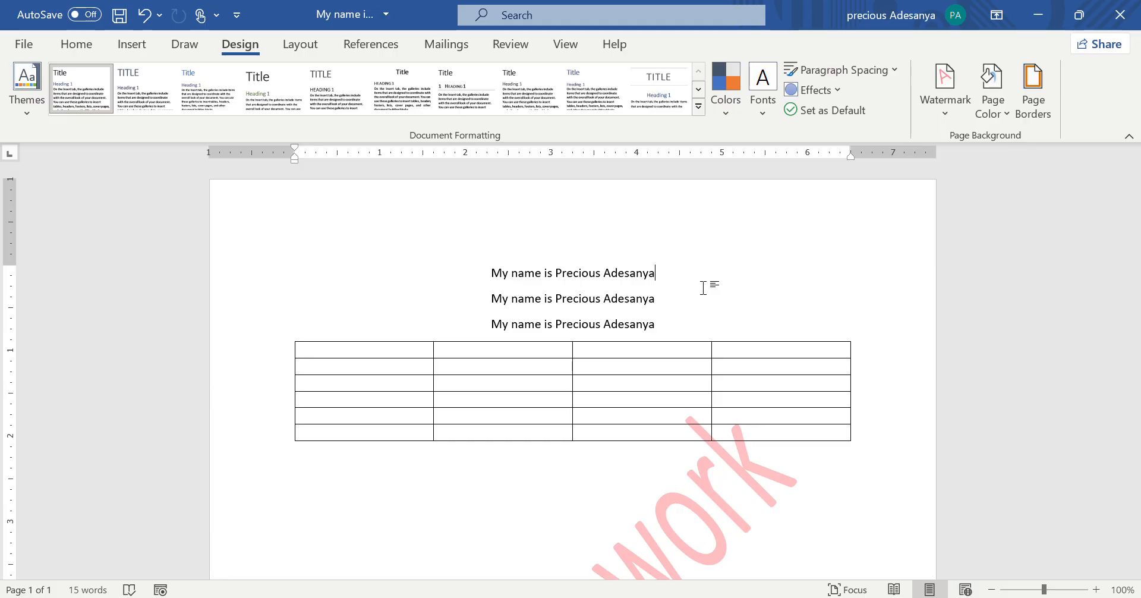
- Switch the page orientation to landscape
click(283, 38)
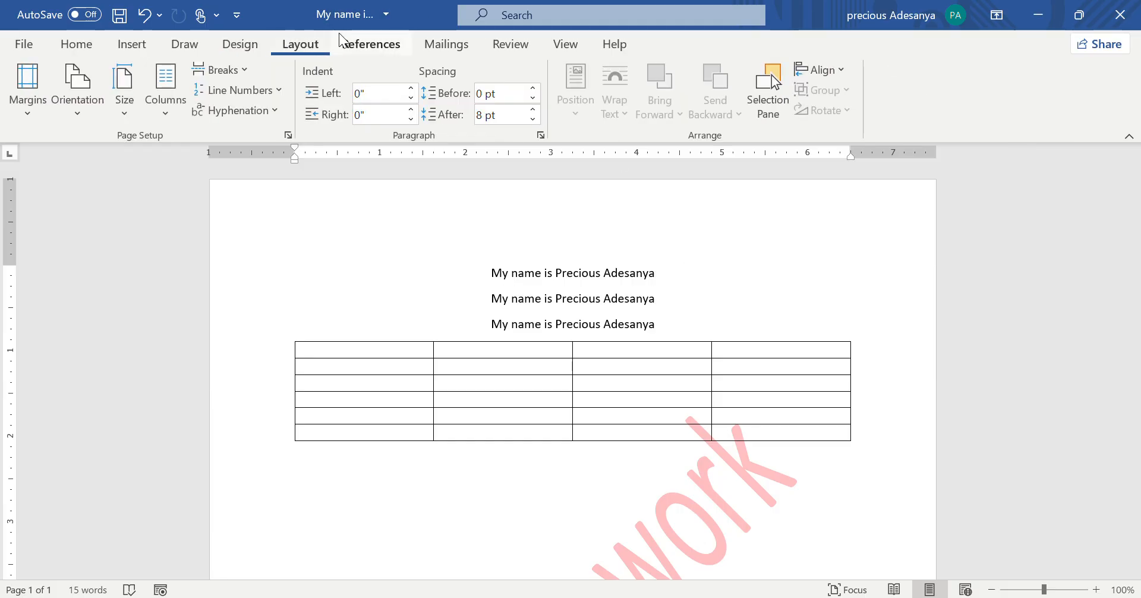
click(43, 117)
click(76, 115)
click(76, 114)
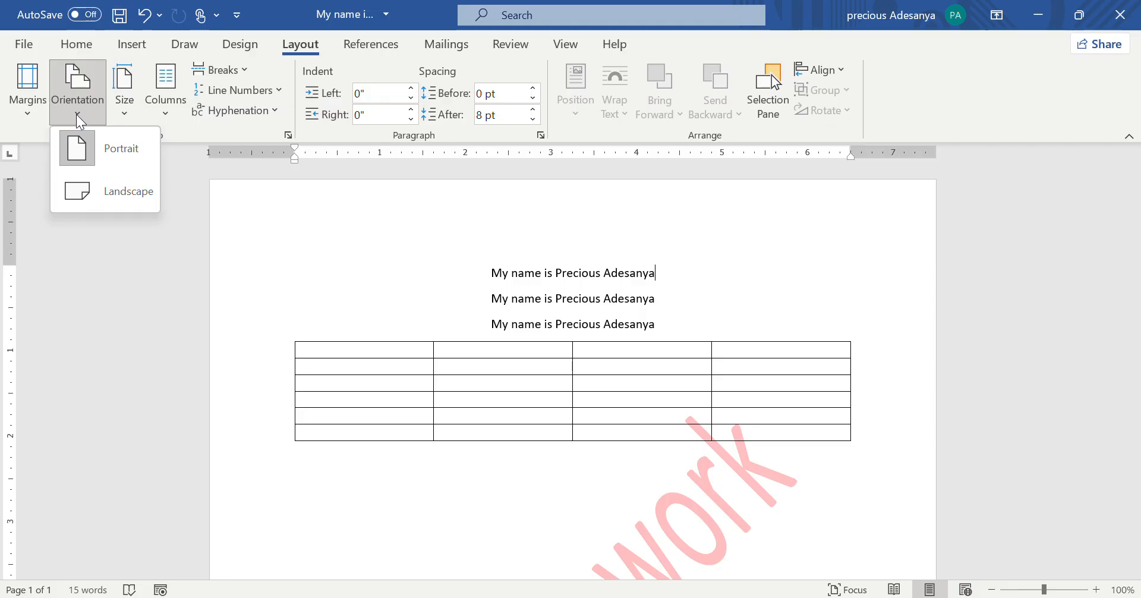
click(95, 205)
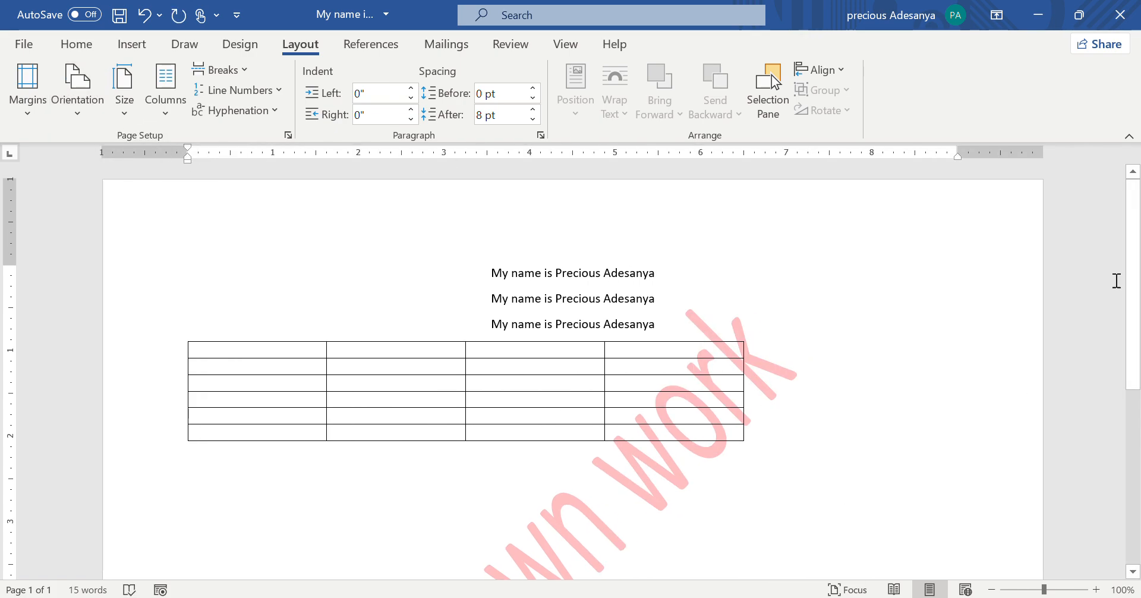
drag(1133, 286, 1136, 205)
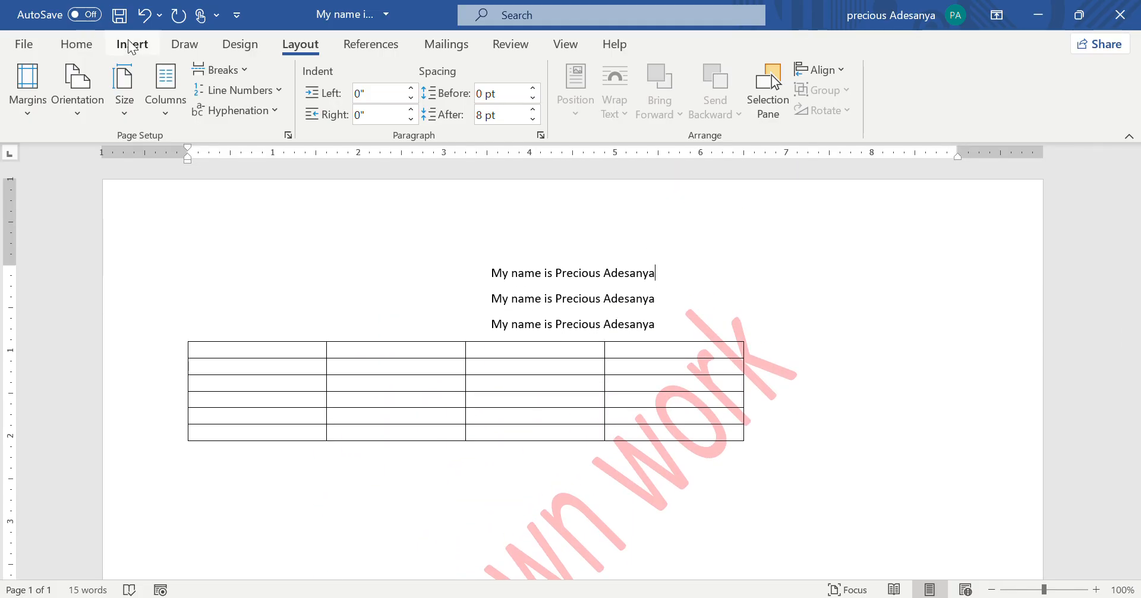
- Glance at References, return to Home, then bring the WPS course-slides PDF to the front
click(369, 44)
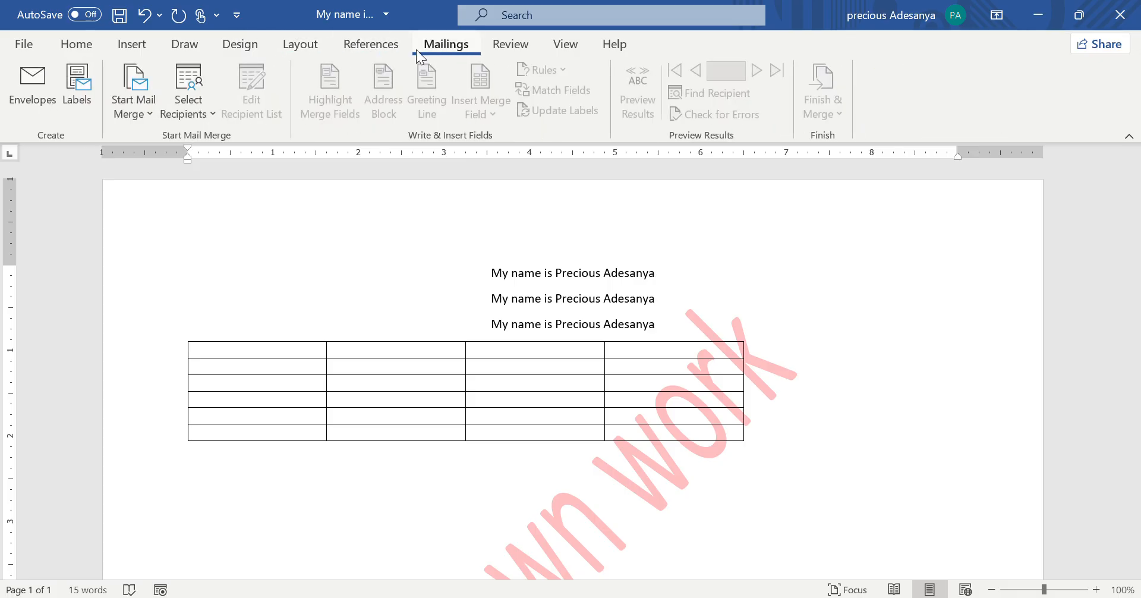
click(77, 46)
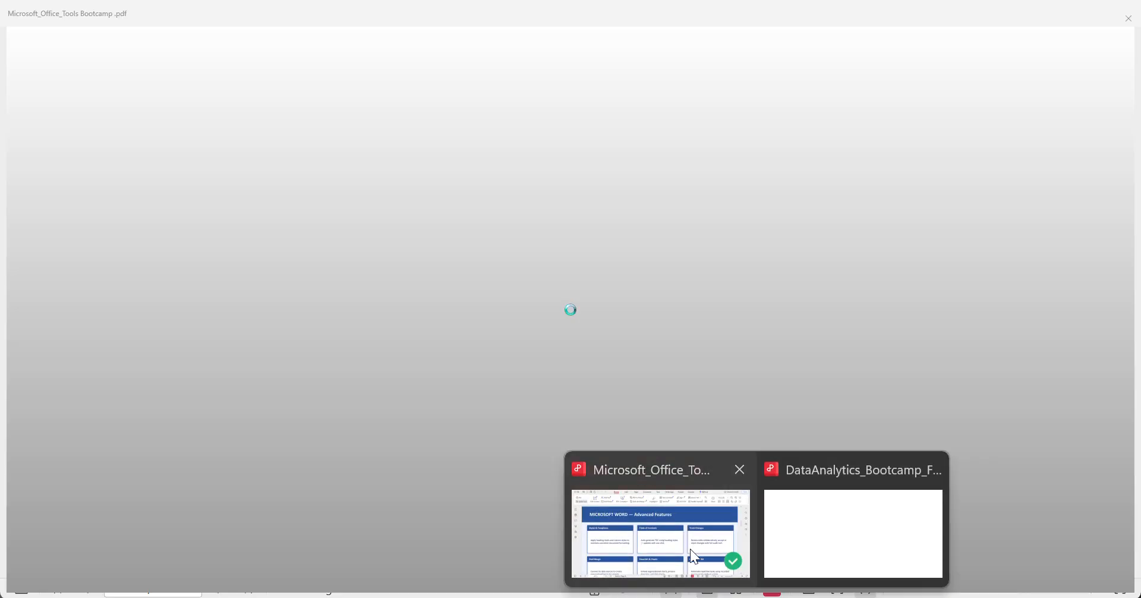
click(690, 548)
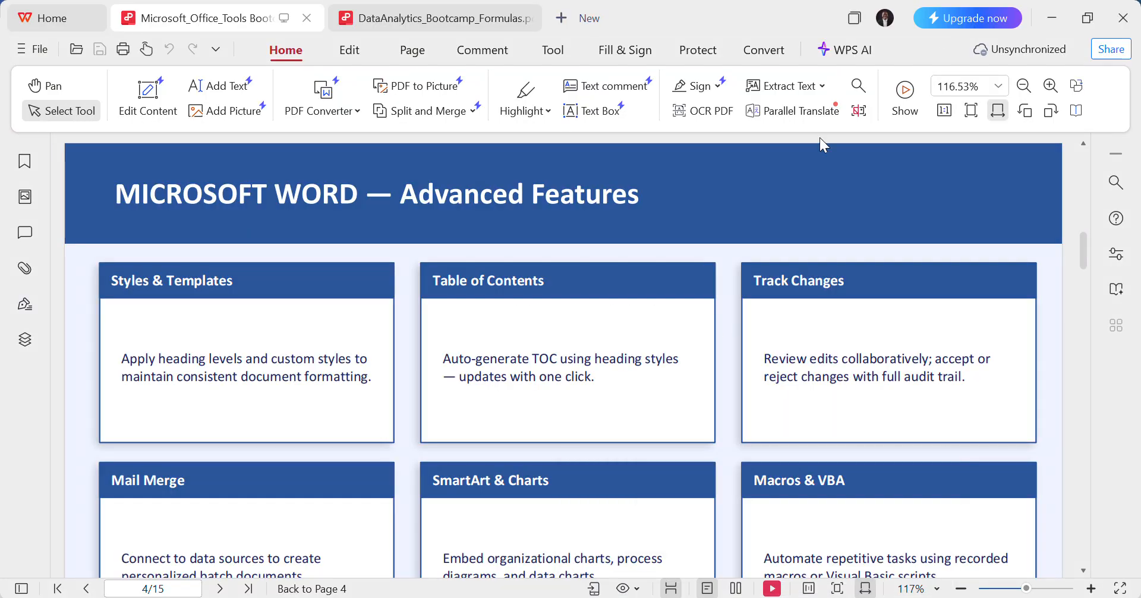